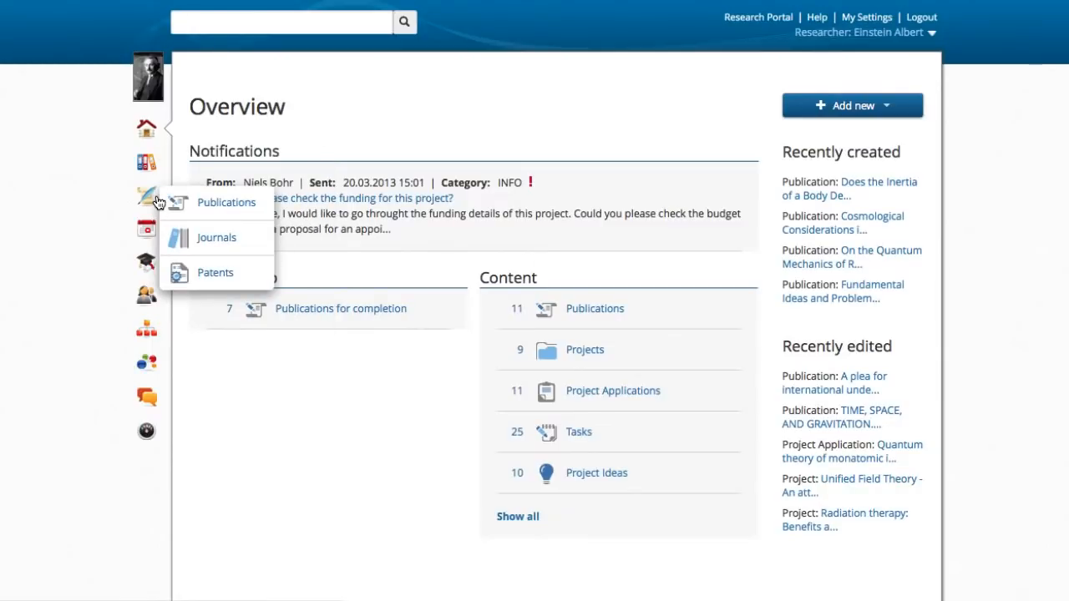
Step: Start adding a new publication record from the available content types
mouse_move(156, 235)
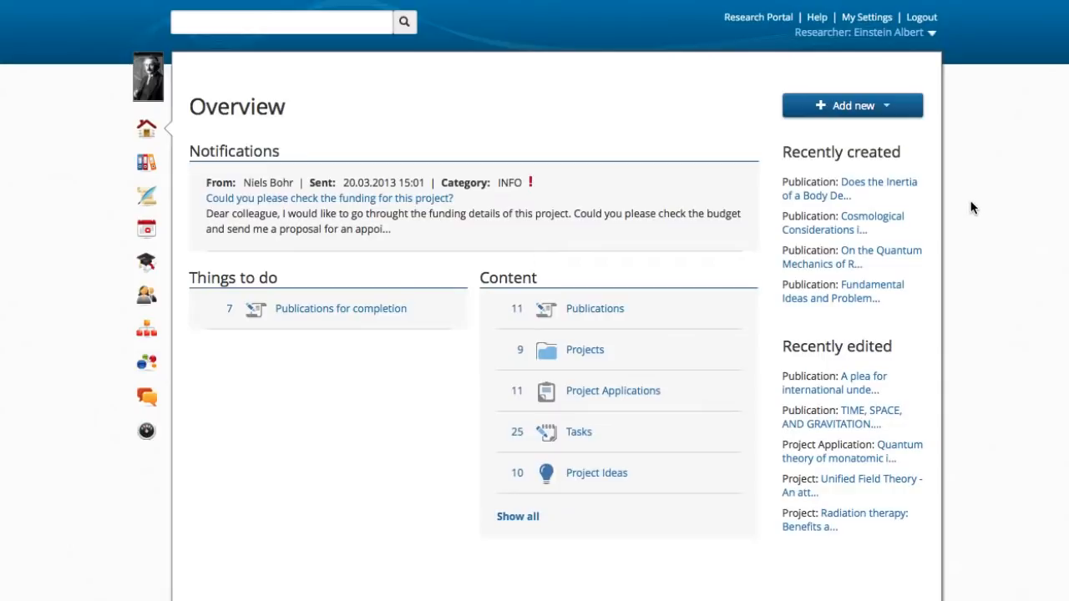
click(883, 112)
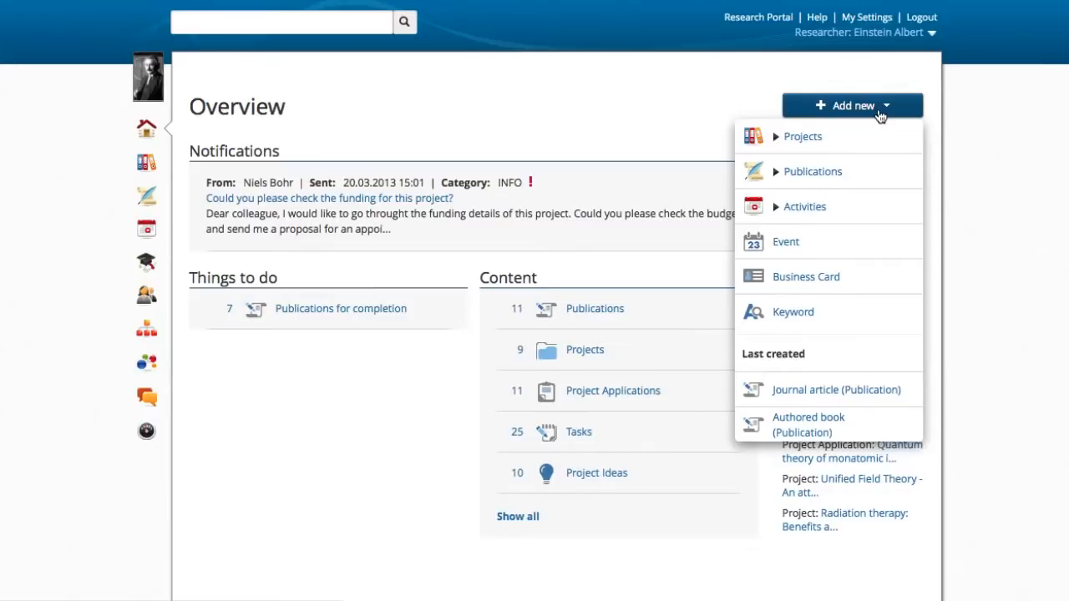
click(806, 142)
click(815, 322)
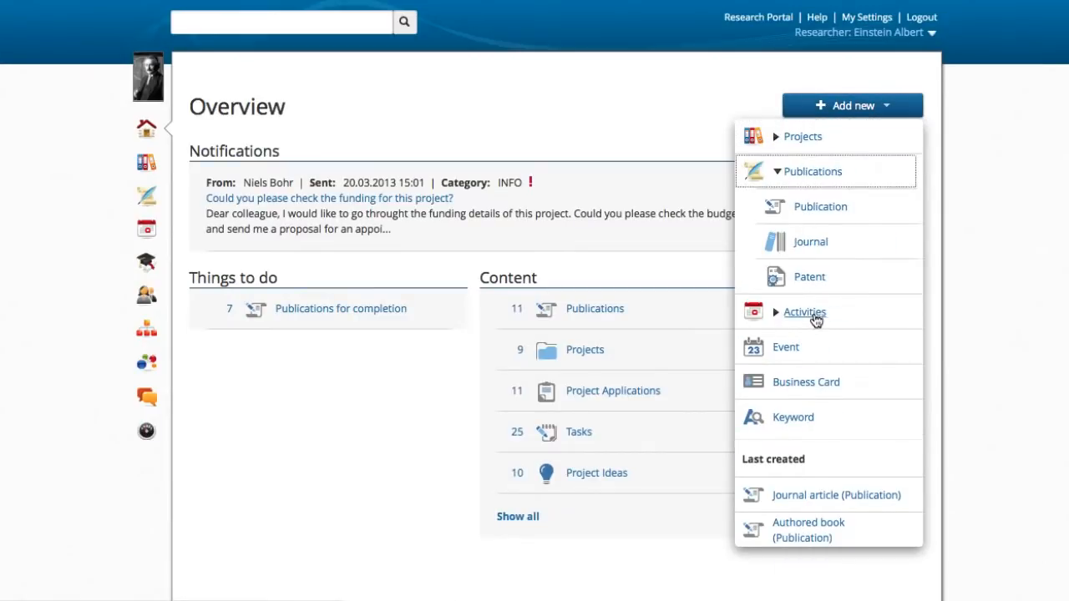
click(806, 314)
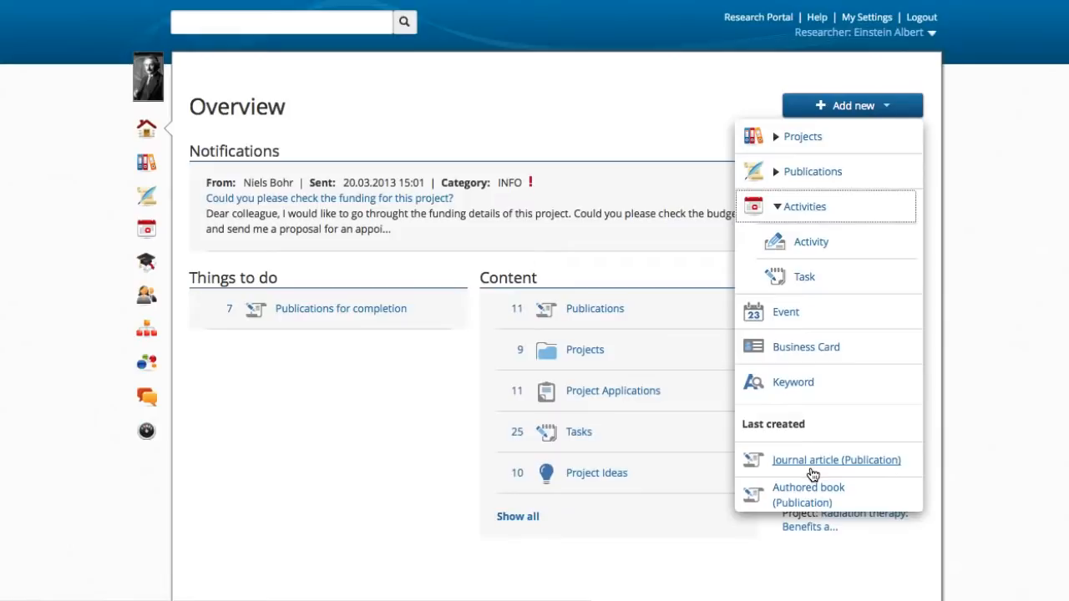
click(811, 173)
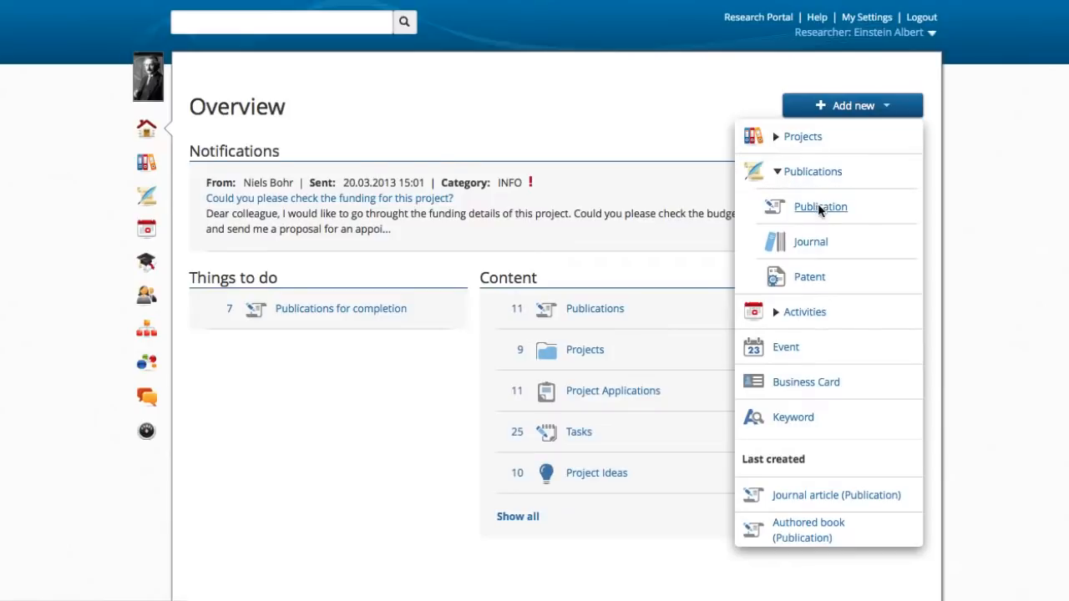
click(818, 205)
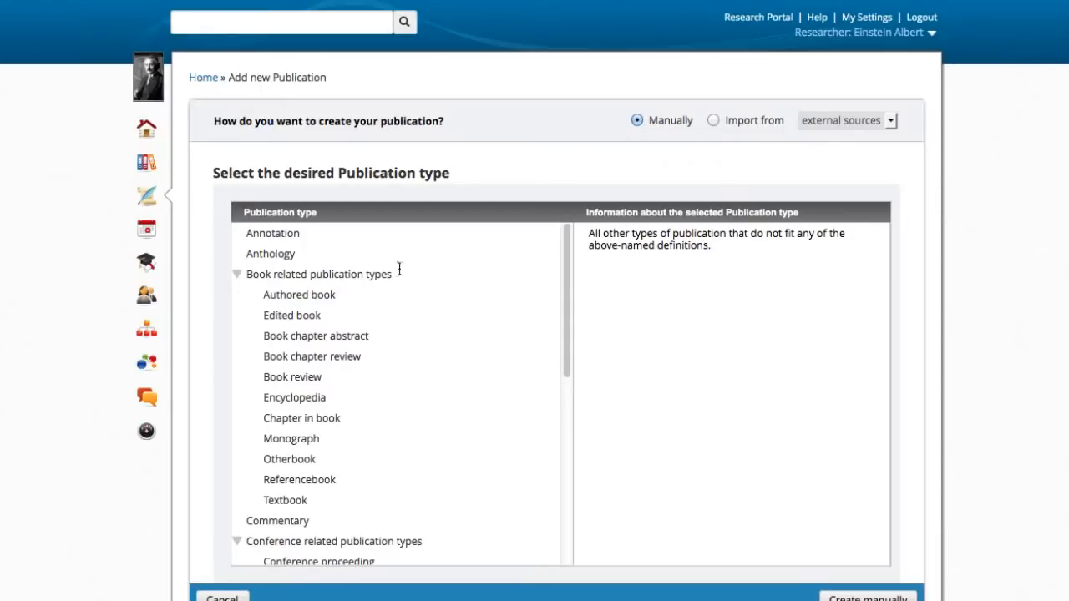
Step: Review the descriptions of book-related publication types, including Edited book, Encyclopedia, Chapter in book, Monograph and Otherbook
click(309, 297)
click(304, 316)
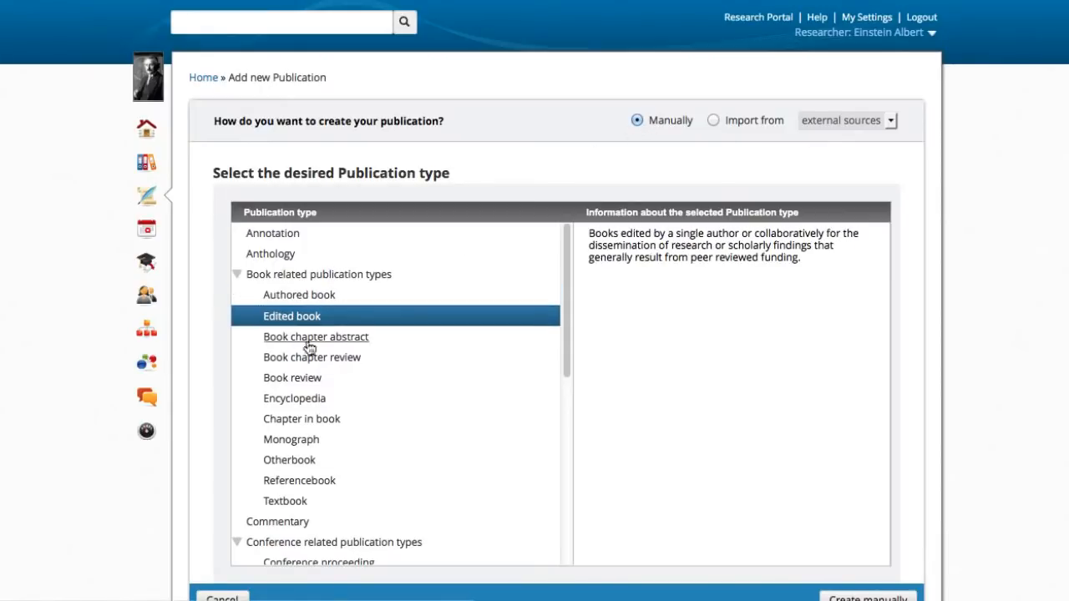
click(313, 357)
click(316, 403)
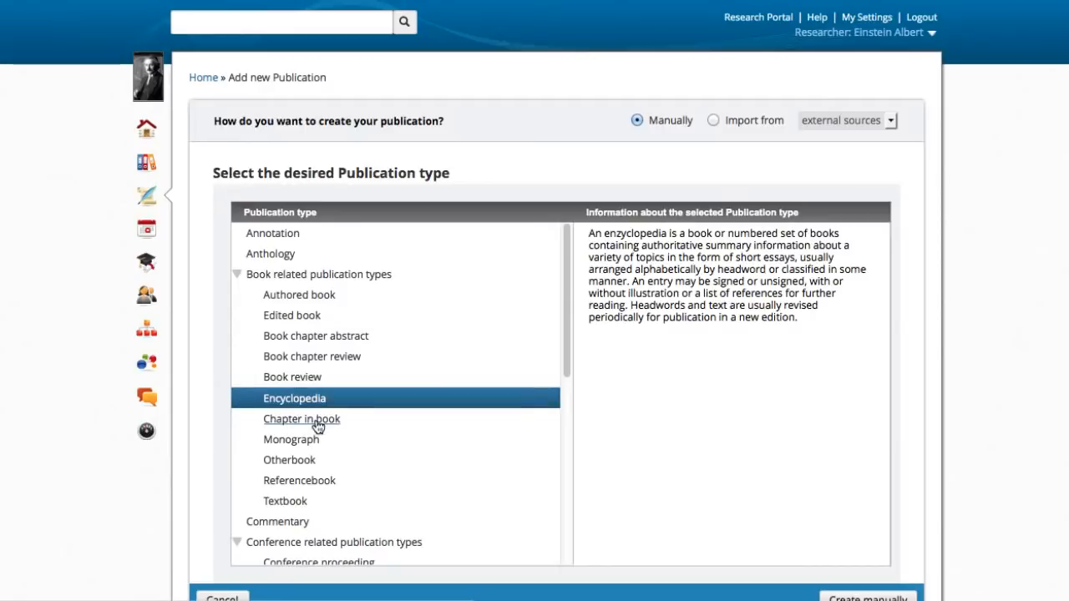
click(315, 420)
click(302, 444)
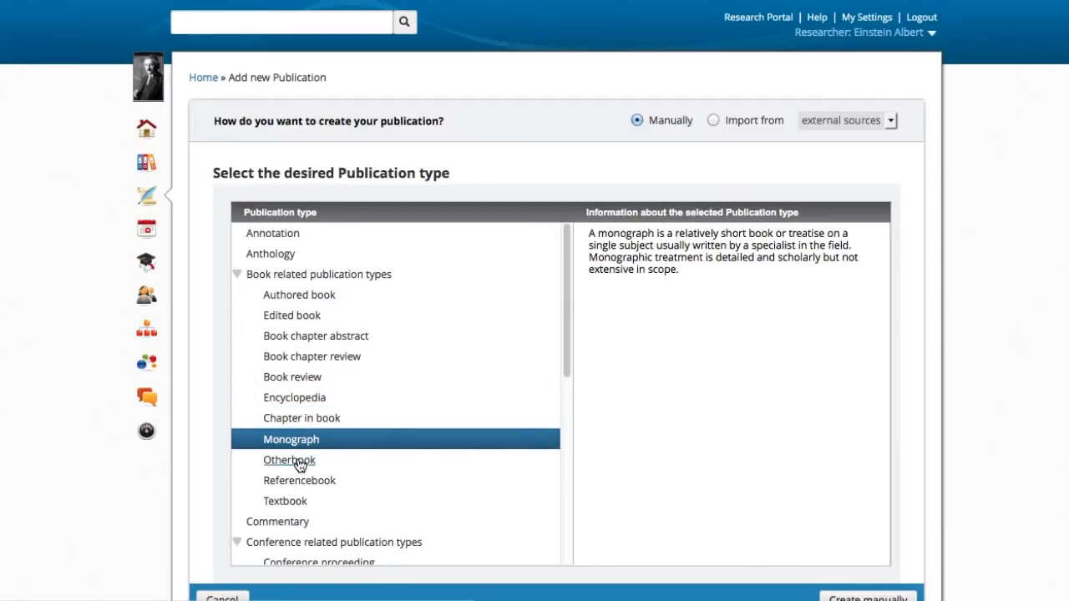
click(302, 462)
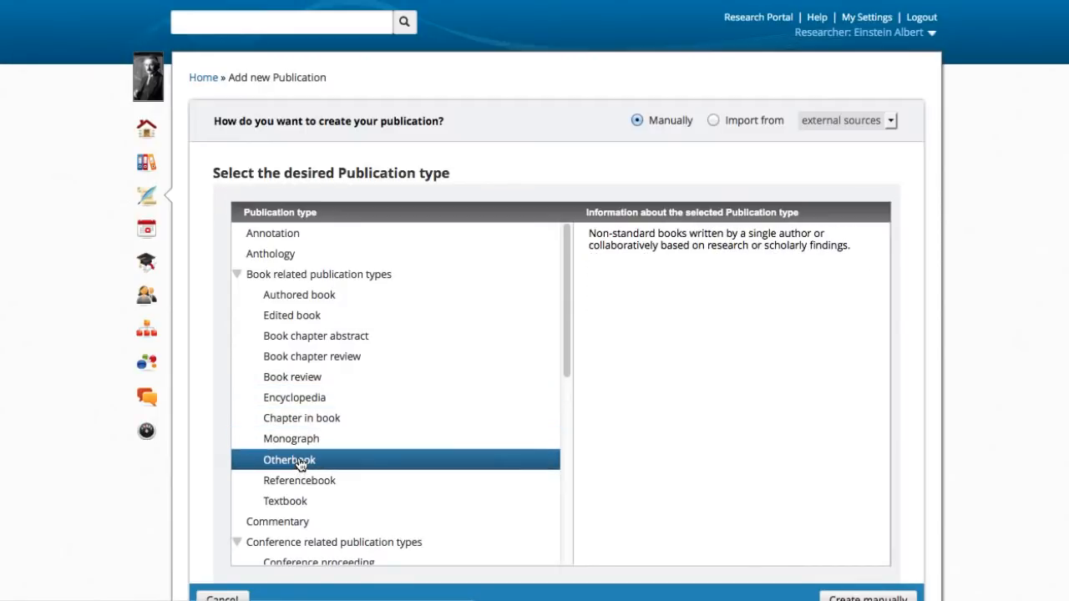
Step: Switch to importing from external sources and search for the researcher's publications from 1920 to 1950
click(713, 121)
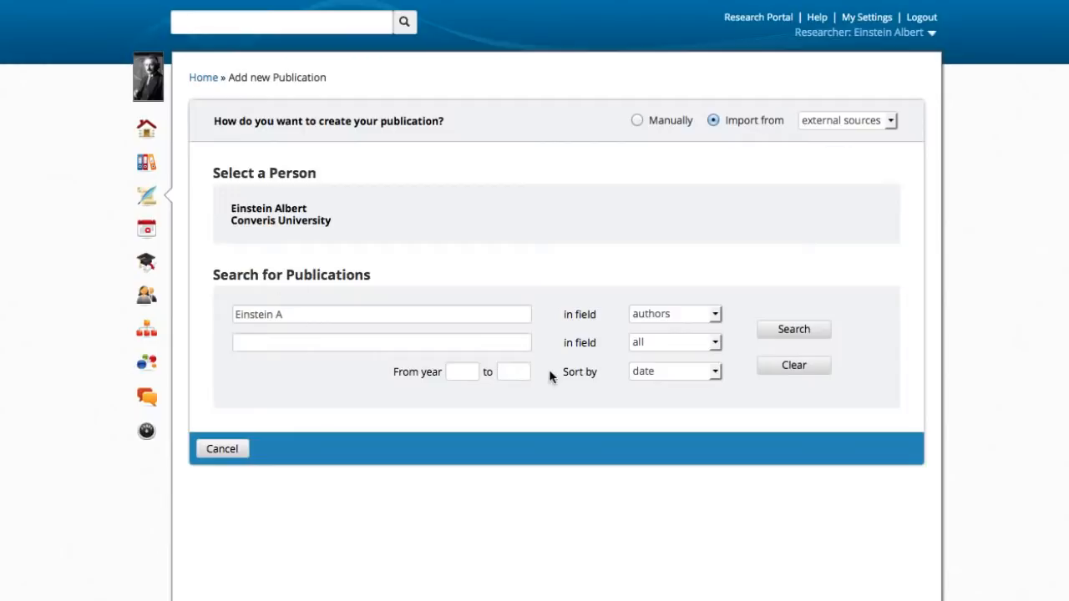
click(470, 374)
text(1920)
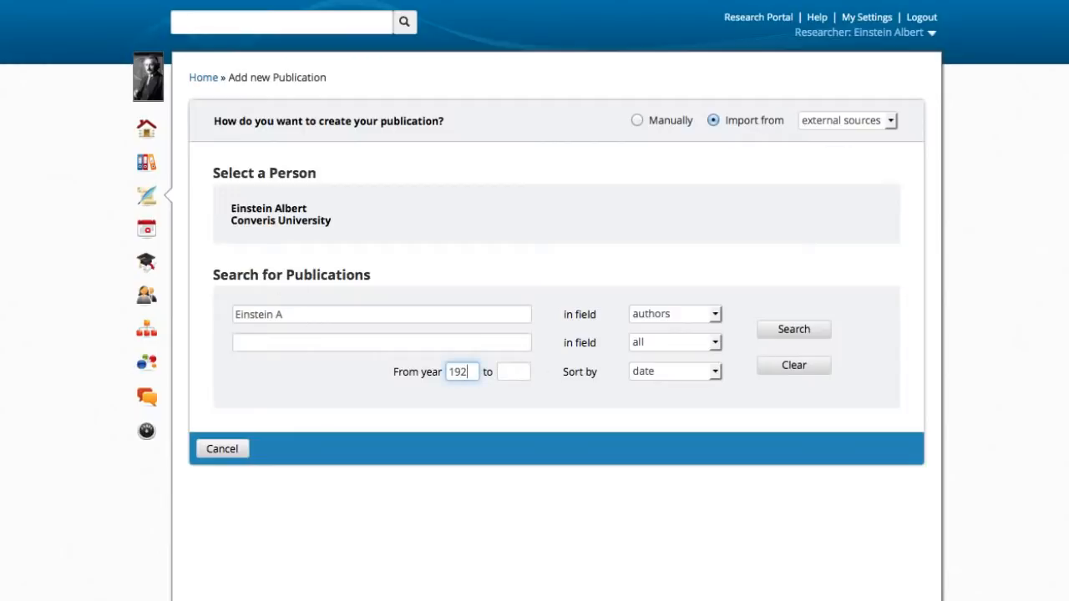
key(Tab)
text(1950)
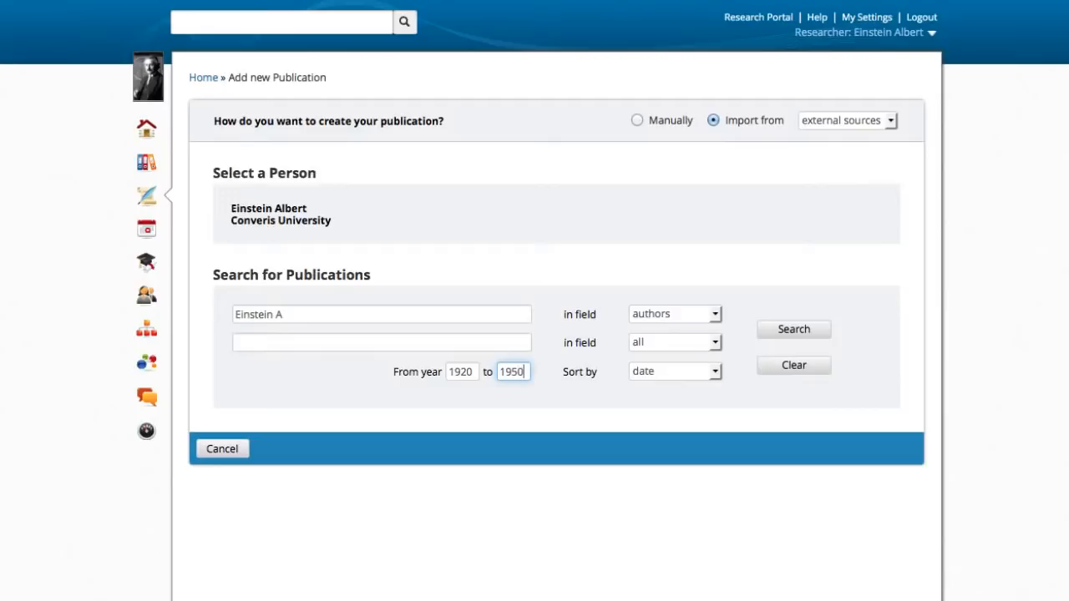
click(785, 328)
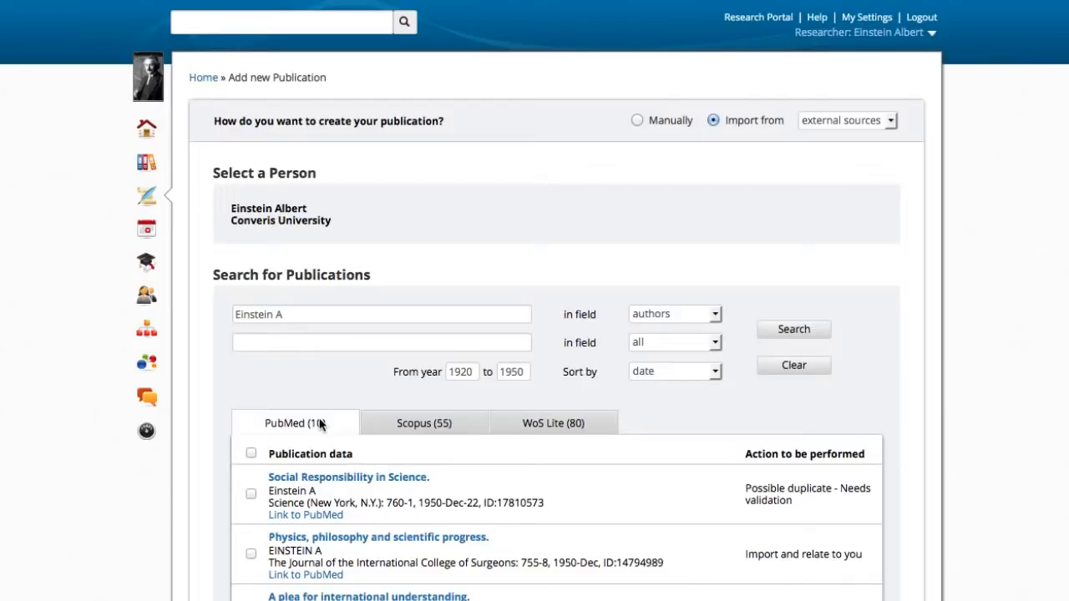
Step: Select the PubMed results "Physics, philosophy and scientific progress." and "Military support of American science, a danger?" for import
scroll(322, 418, down, 1)
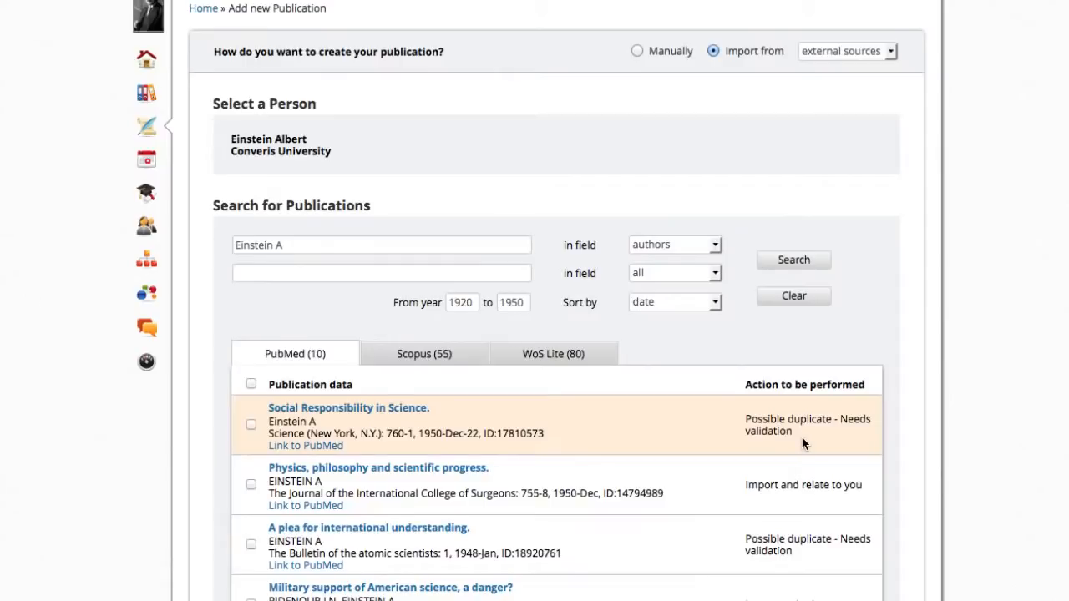
scroll(802, 437, down, 1)
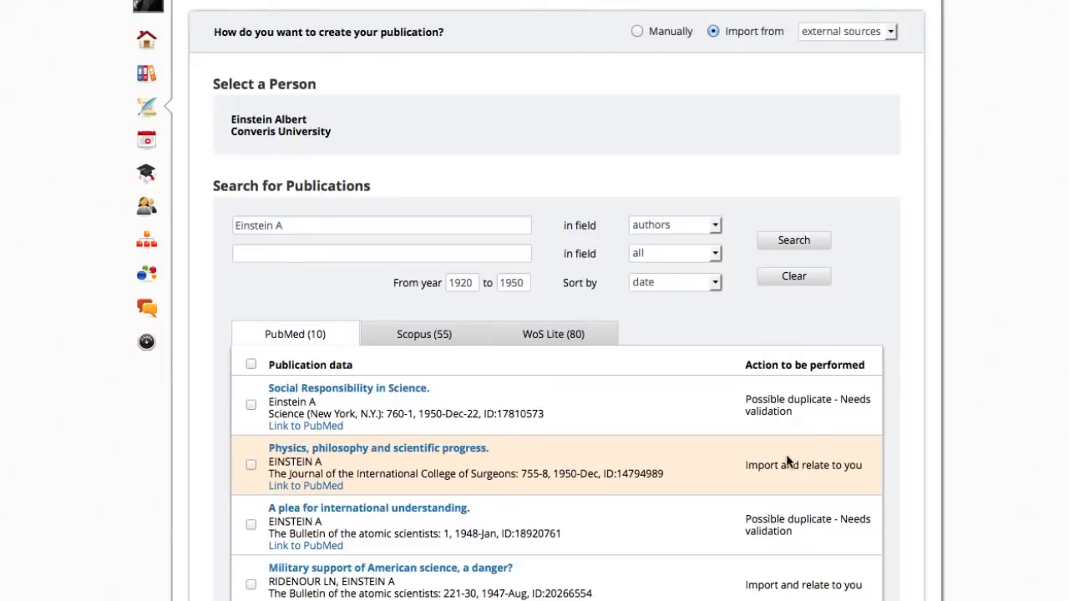
click(250, 466)
scroll(252, 517, down, 2)
click(251, 541)
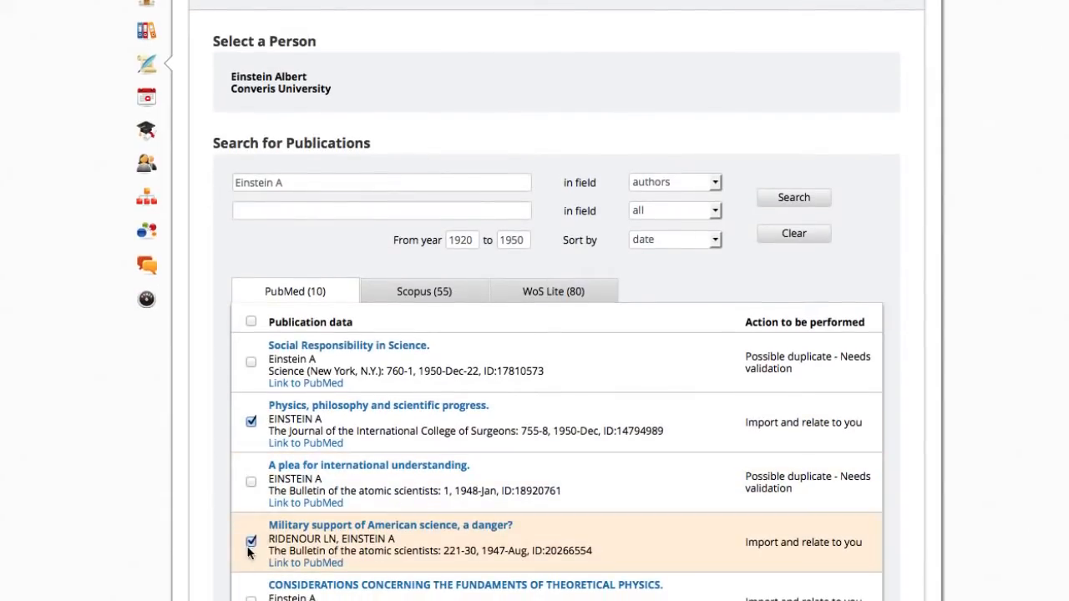
Step: Add the PubMed results on the fundaments of theoretical physics, the freedom of learning and the lens-like action of a star to the selection
scroll(253, 555, down, 1)
click(251, 565)
scroll(291, 584, down, 3)
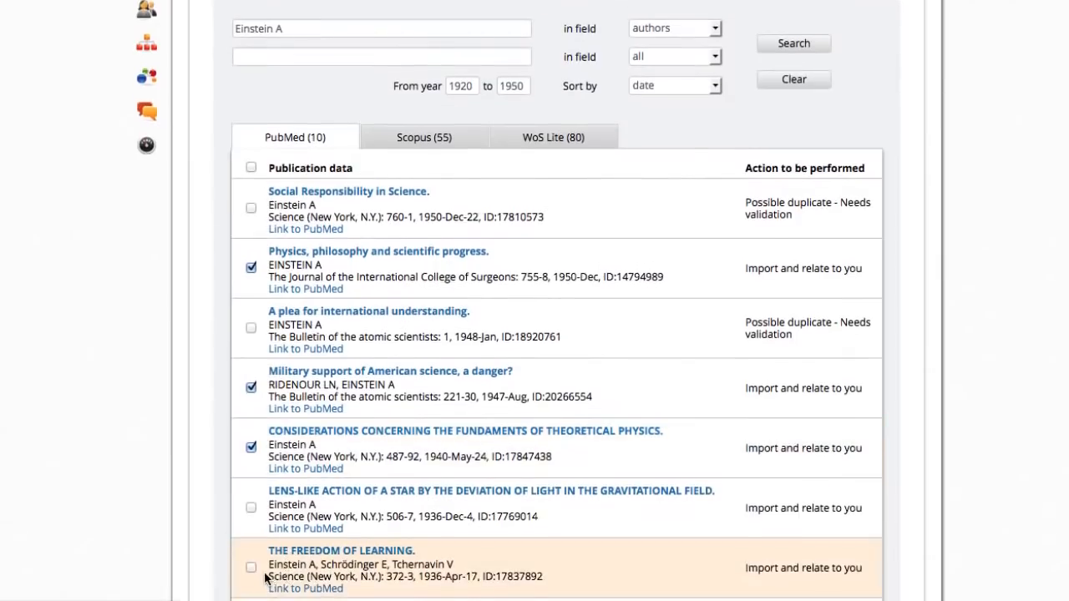
click(250, 567)
click(251, 507)
Step: Also select the PubMed results on the dinner addresses, the expansion and mean density of the universe, and "TIME, SPACE, AND GRAVITATION."
scroll(269, 544, down, 4)
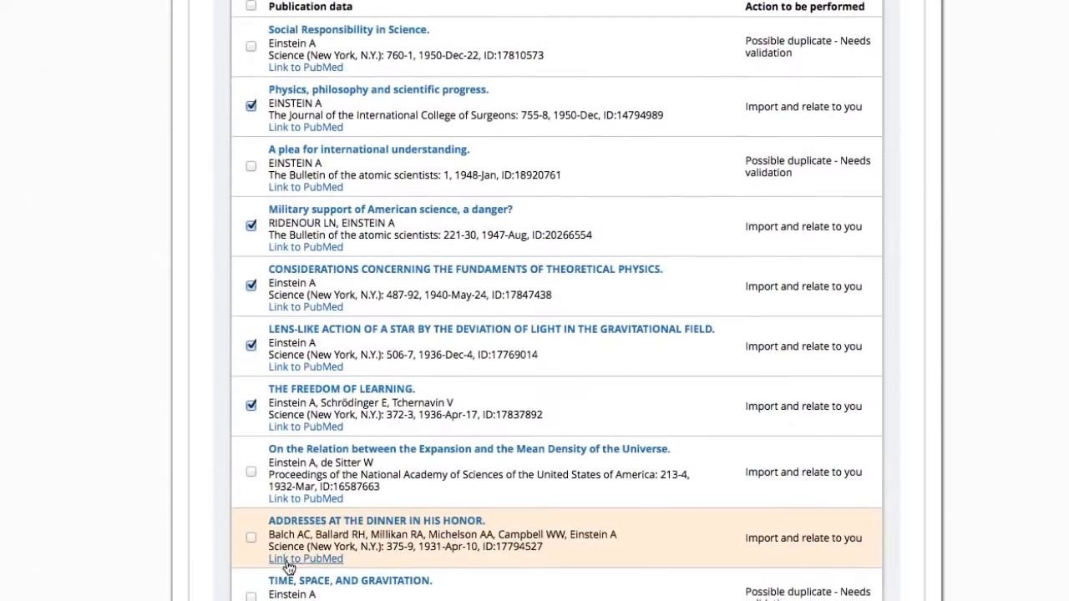
click(250, 541)
click(251, 473)
scroll(343, 511, down, 1)
scroll(342, 511, down, 2)
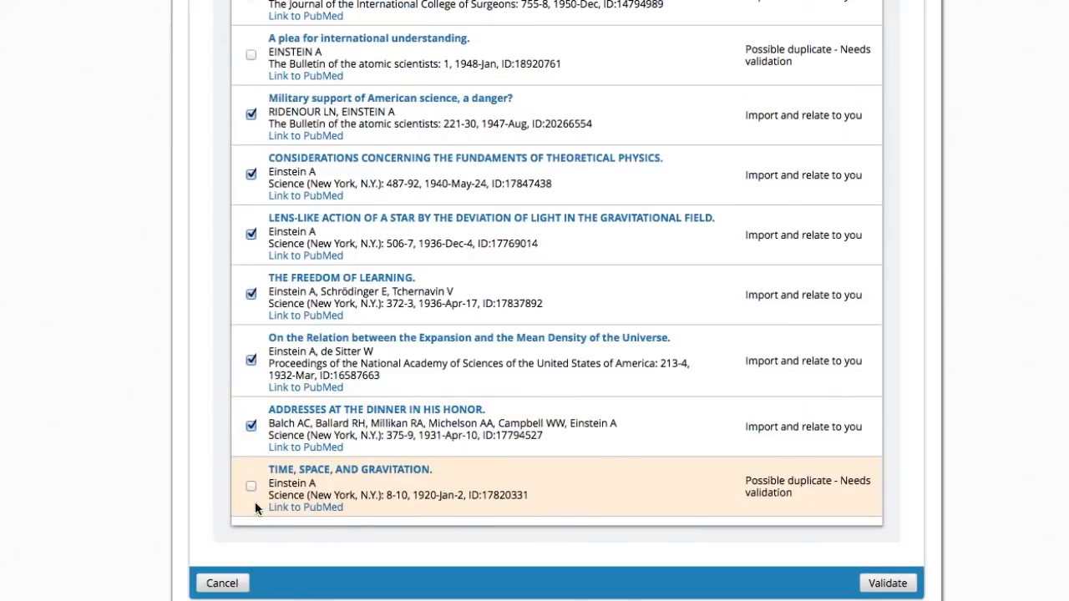
click(250, 486)
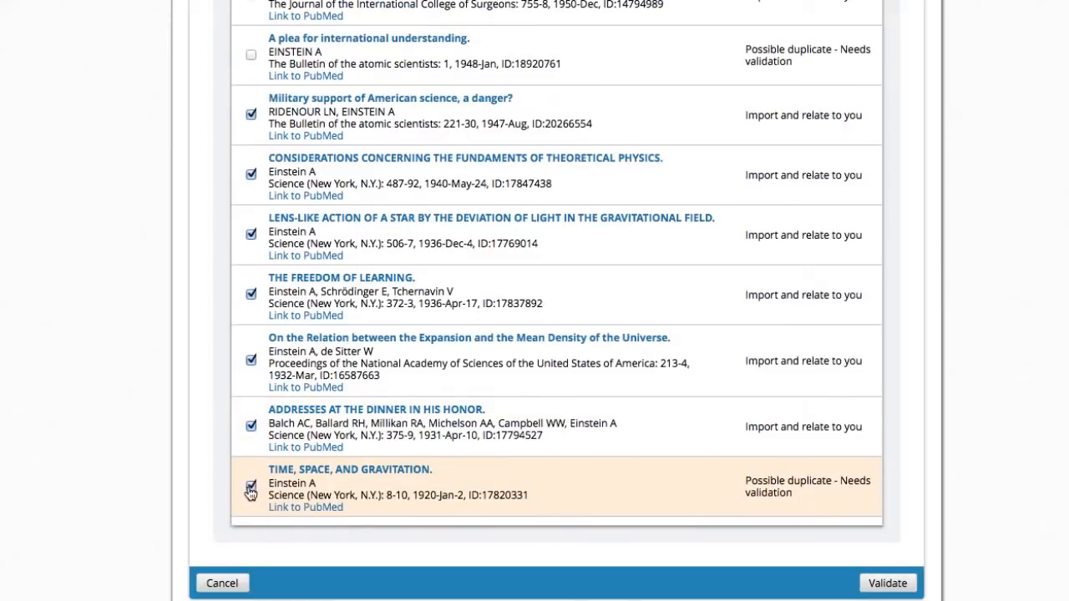
Step: Validate the selected publications, review the list and confirm the import
click(887, 583)
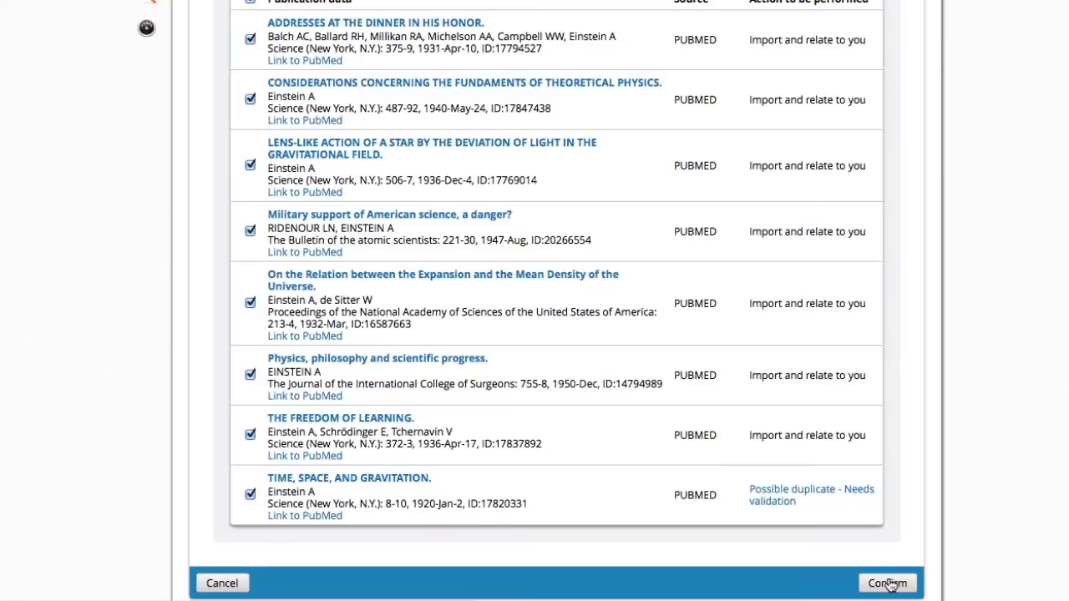
scroll(809, 497, up, 5)
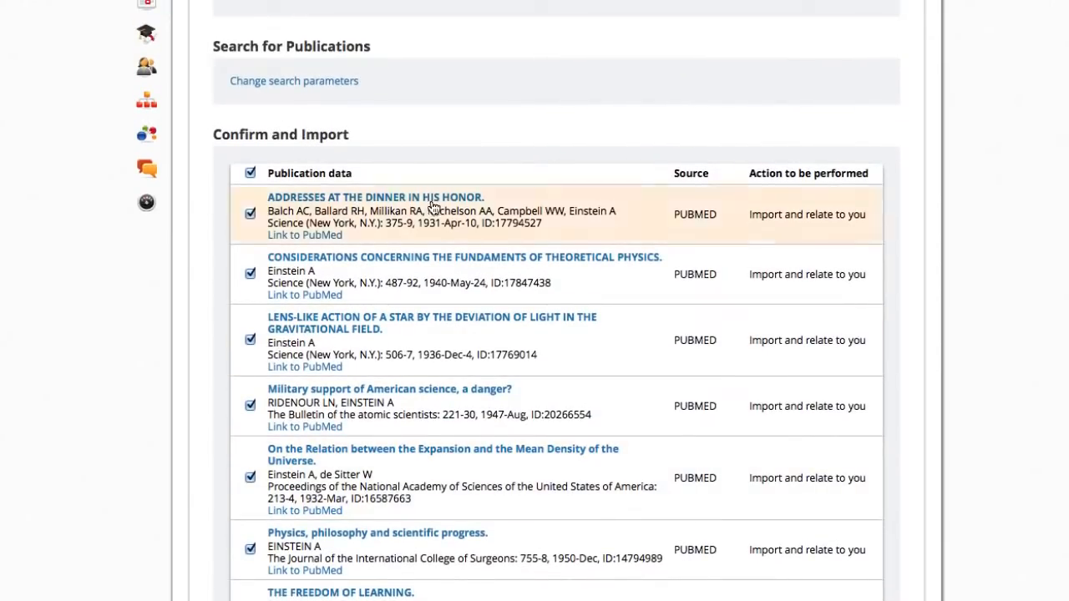
scroll(877, 398, down, 5)
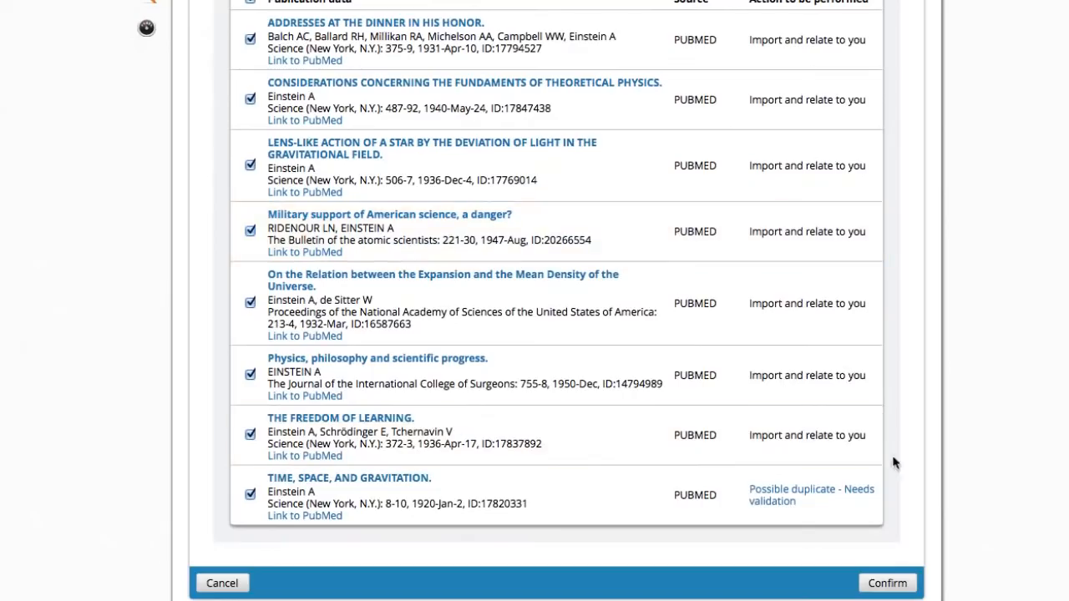
click(886, 581)
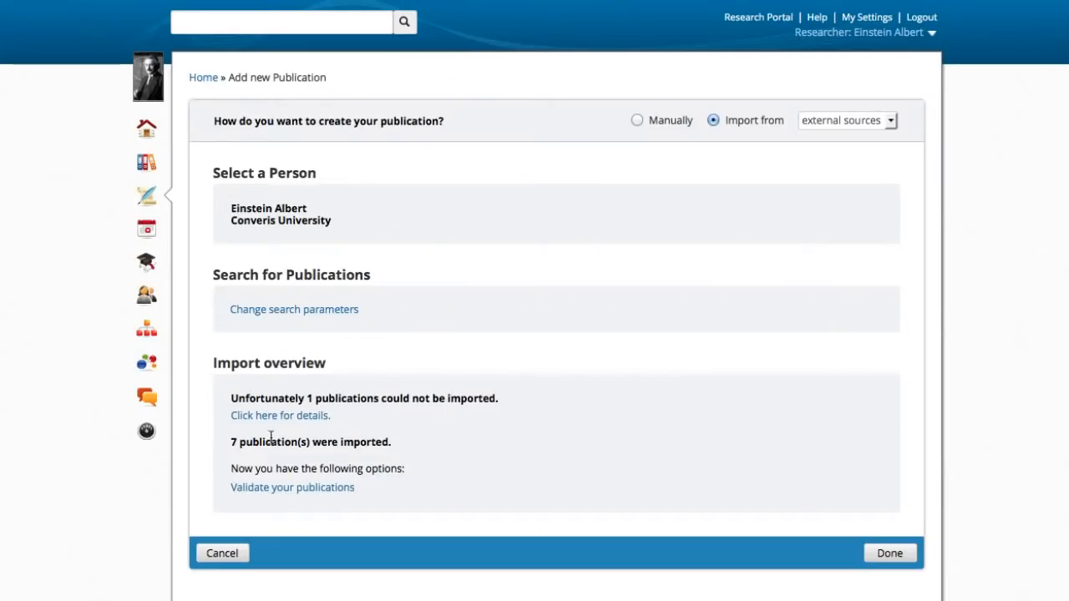
Step: Go to validating the imported publications and open the journal article "THE FREEDOM OF LEARNING." for editing
drag(231, 443, 391, 445)
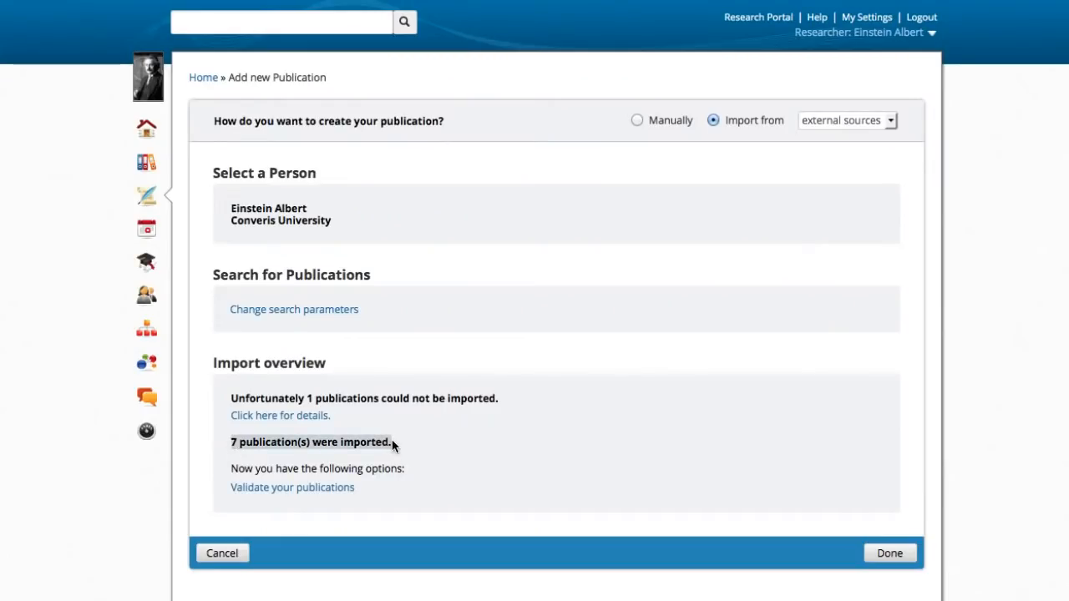
click(331, 487)
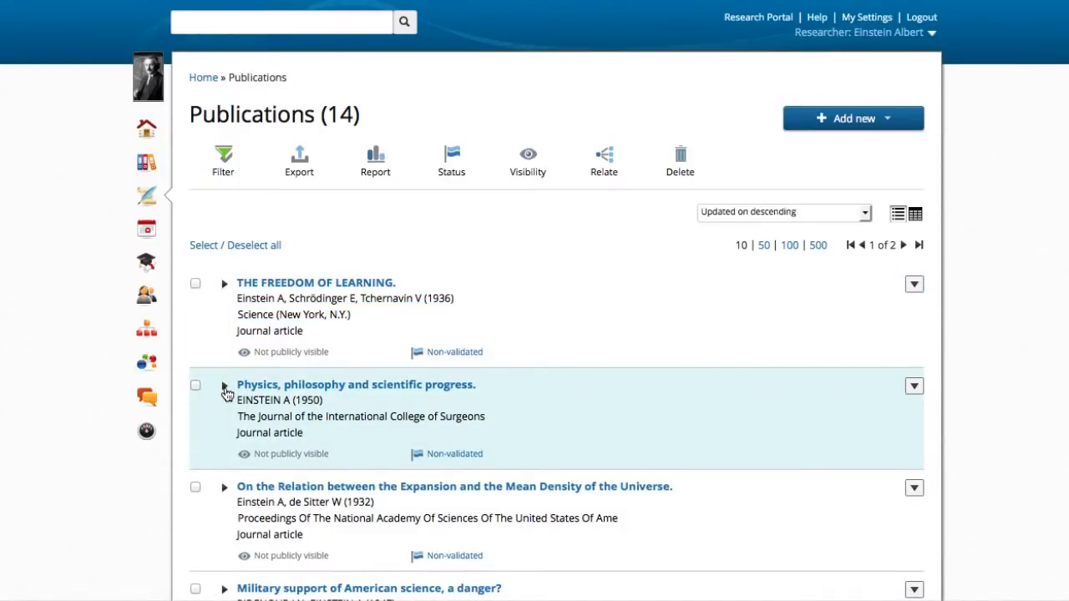
click(224, 387)
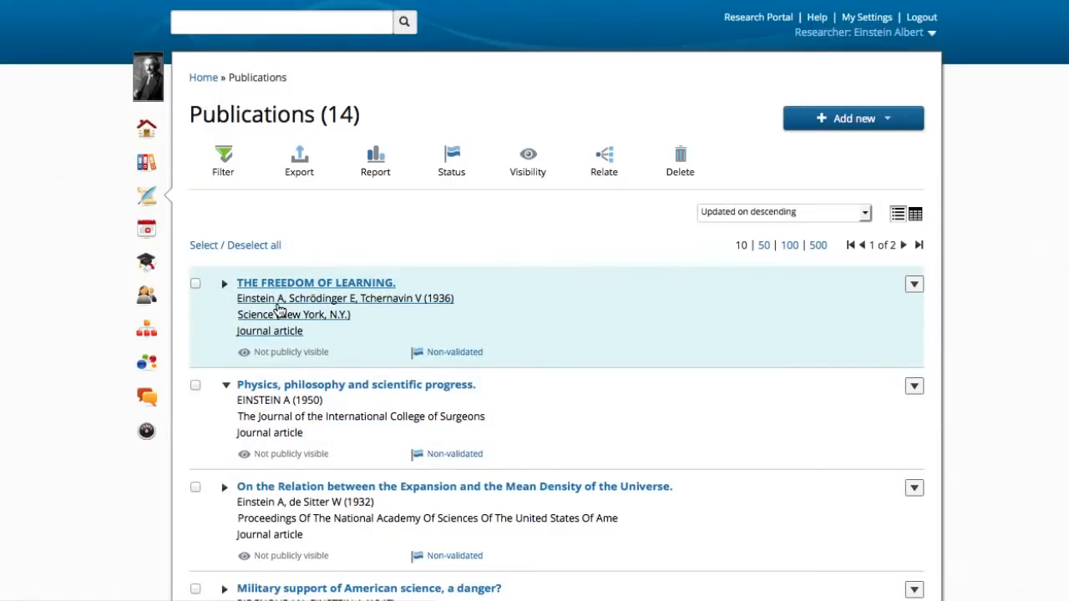
click(278, 307)
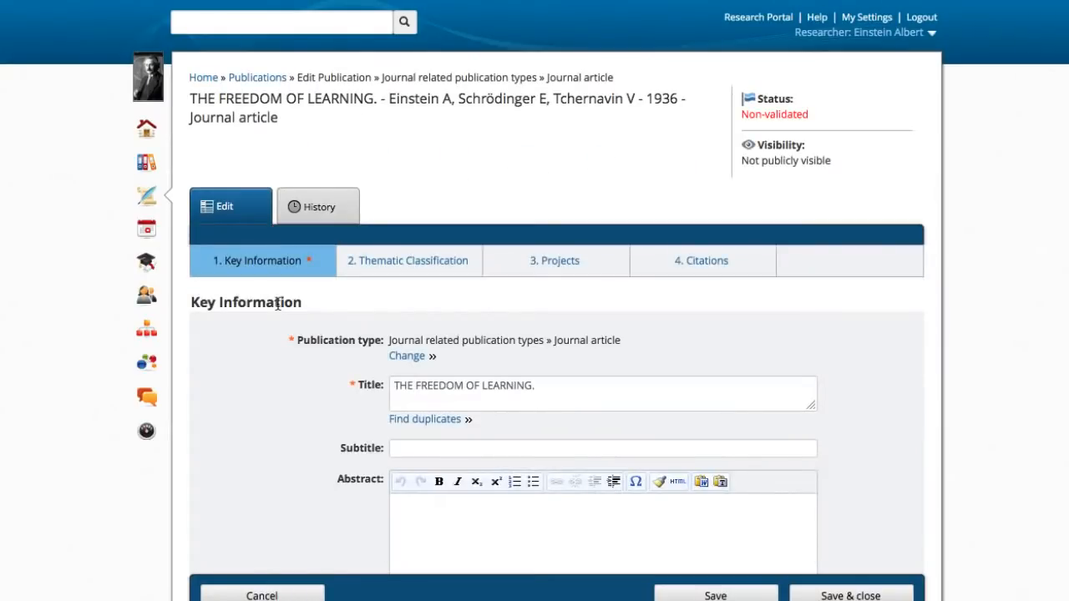
Step: Examine the article's key information, including the author validation, journal details, publication date, pages and full-text section
scroll(282, 363, down, 5)
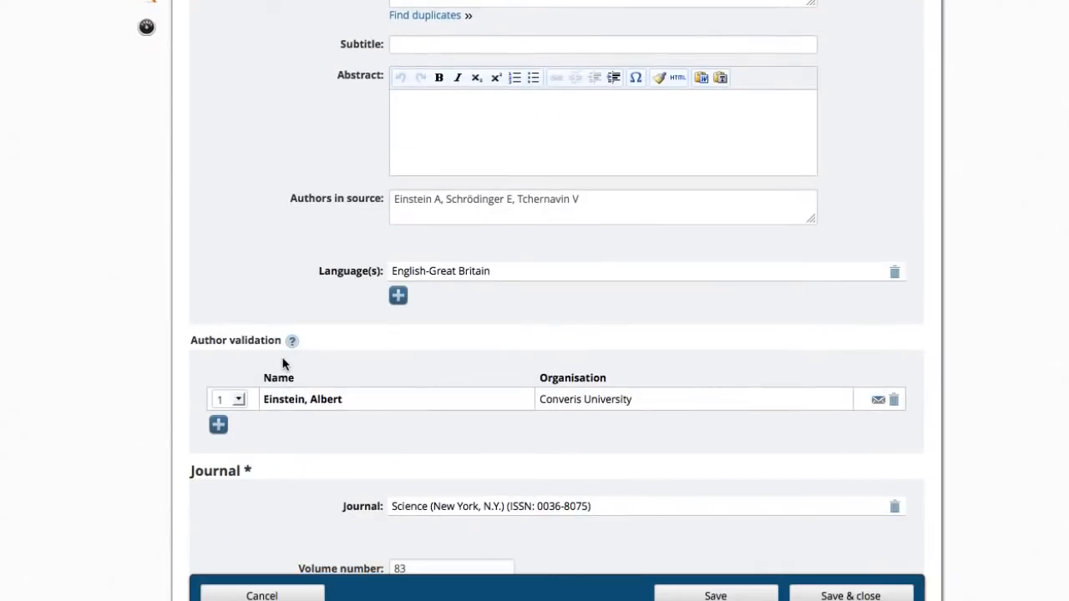
scroll(282, 363, down, 2)
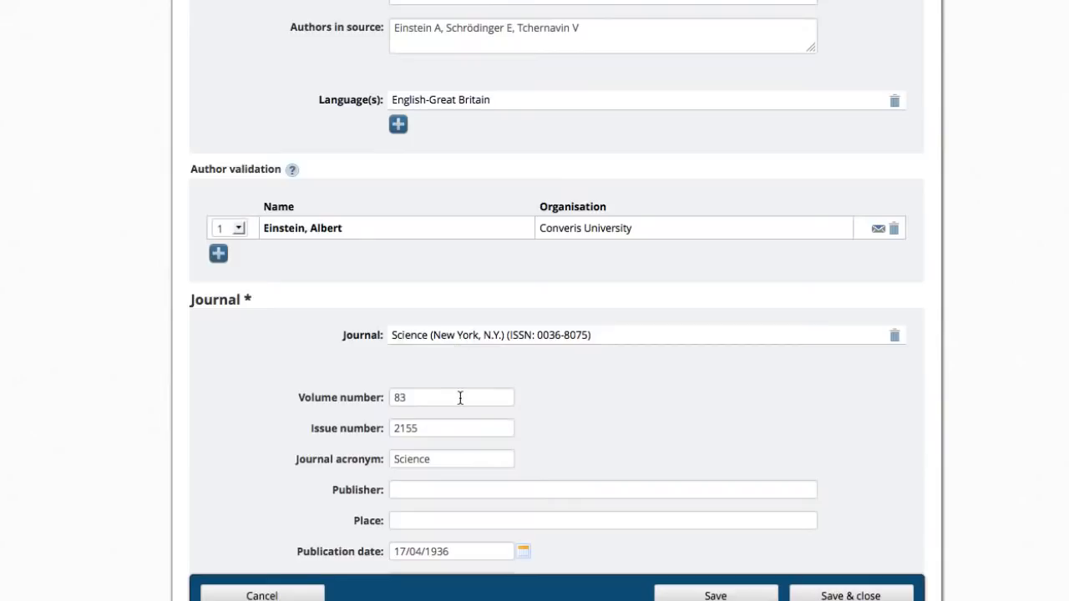
scroll(460, 399, down, 1)
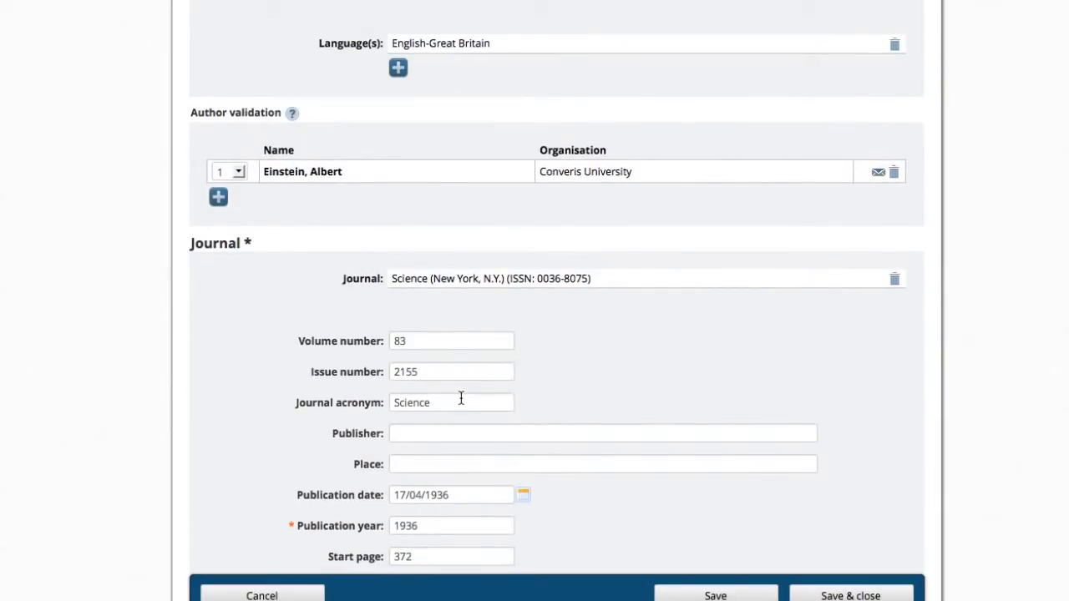
scroll(460, 398, down, 2)
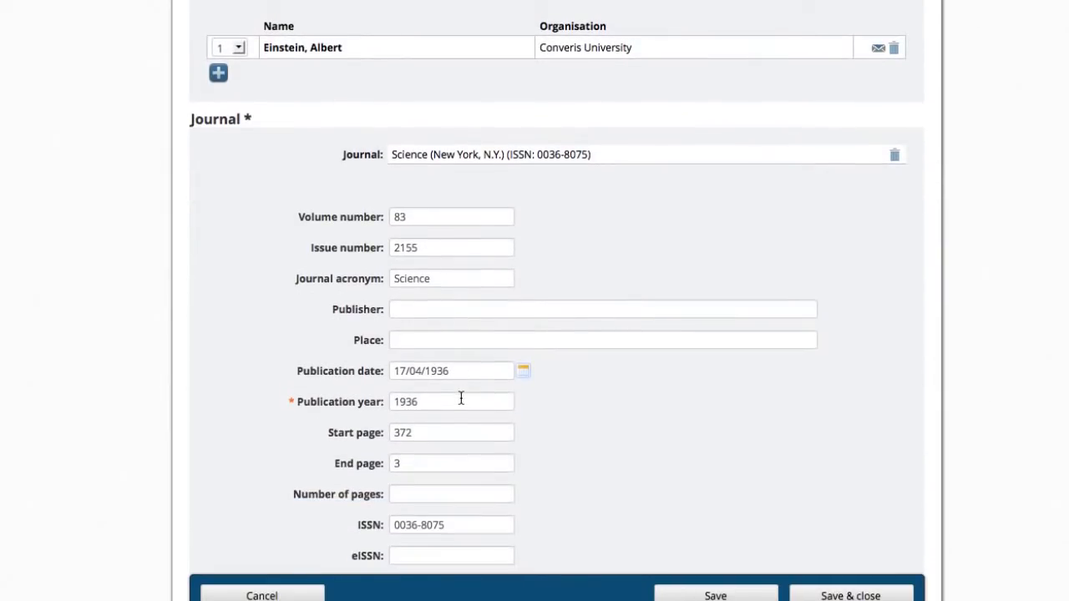
scroll(460, 398, down, 1)
scroll(460, 398, down, 1)
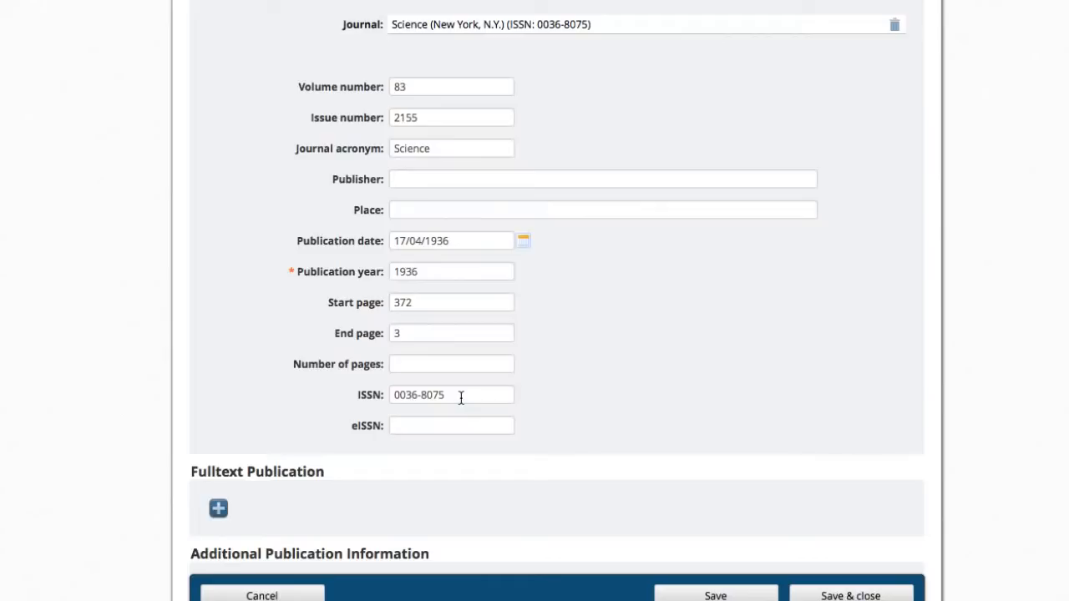
scroll(460, 398, up, 10)
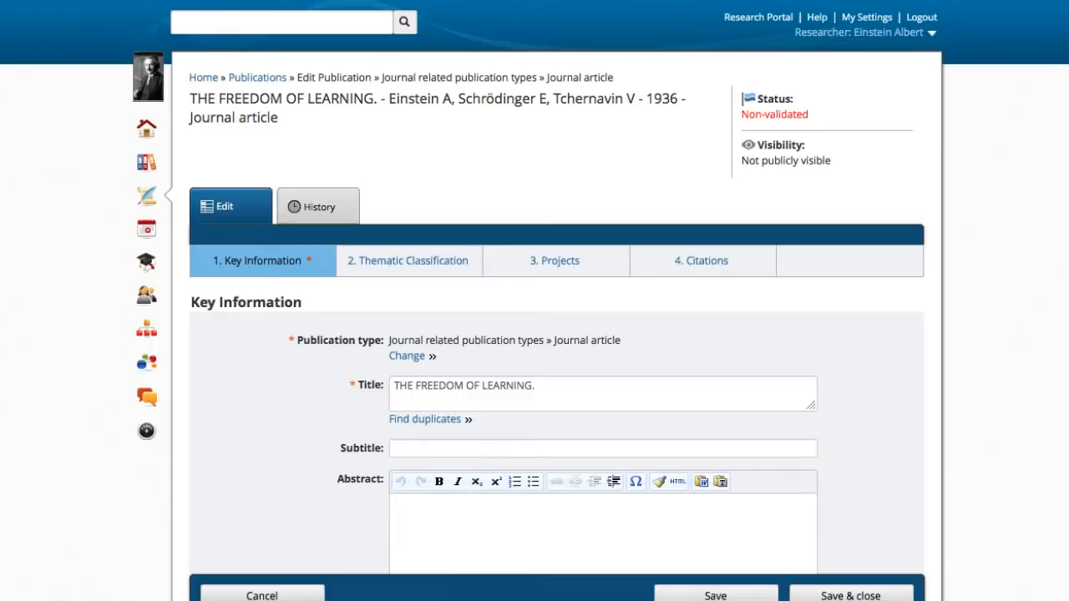
Step: Look at the status options offered when saving the article, cancel without choosing one and go to the overview
click(840, 598)
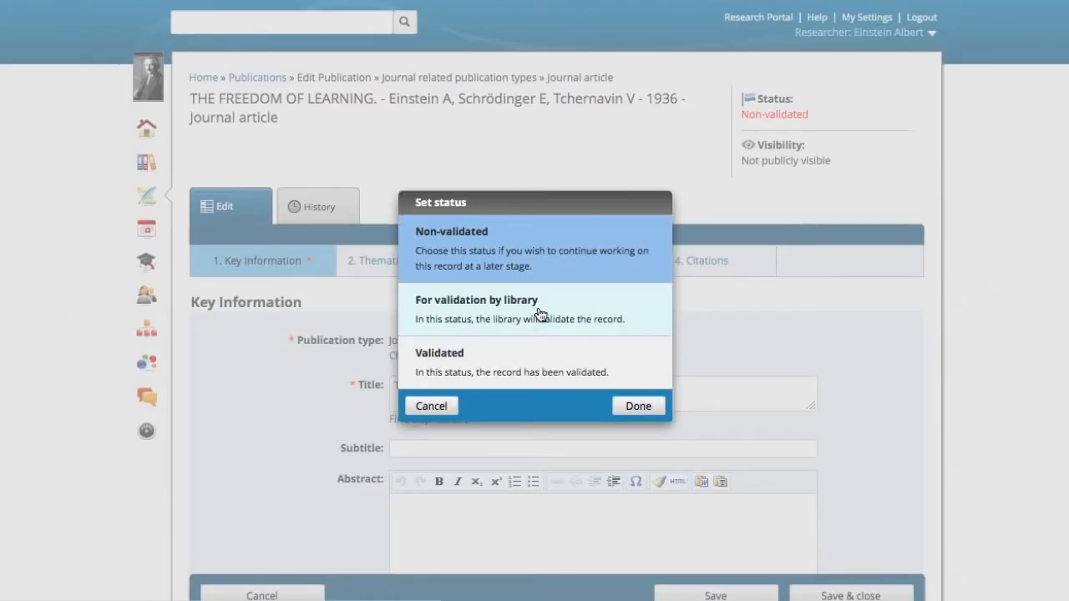
click(430, 407)
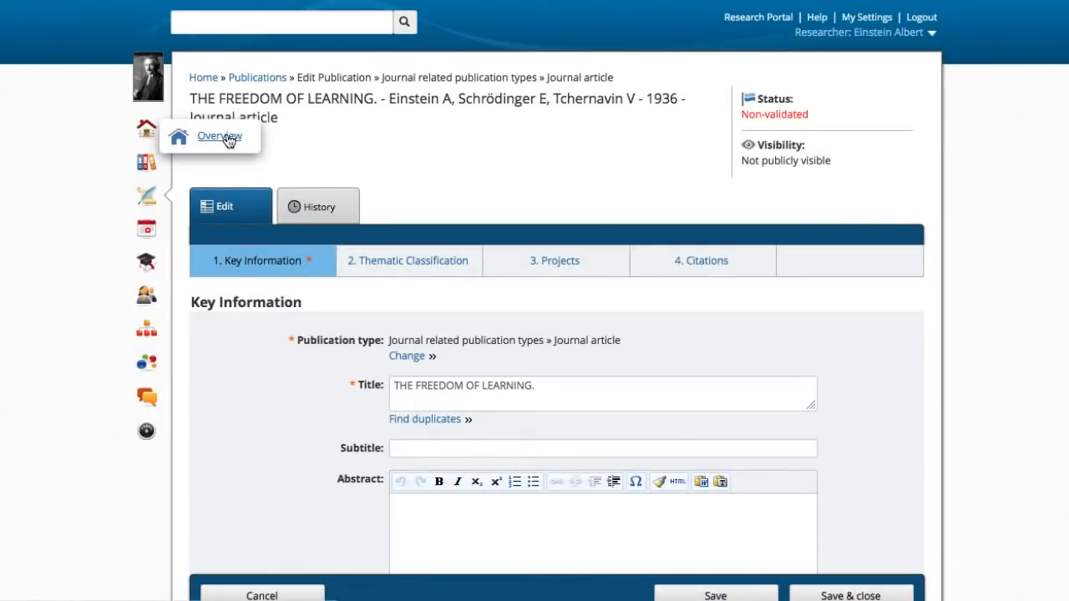
click(229, 140)
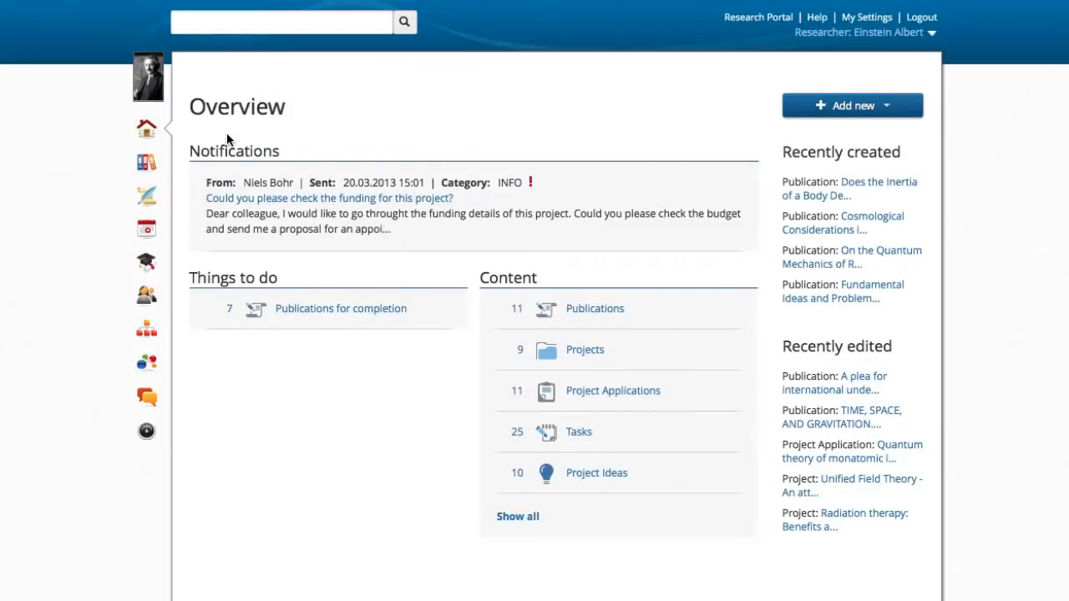
Step: Open the list of projects and set up a filter for a start date between two dates
click(150, 171)
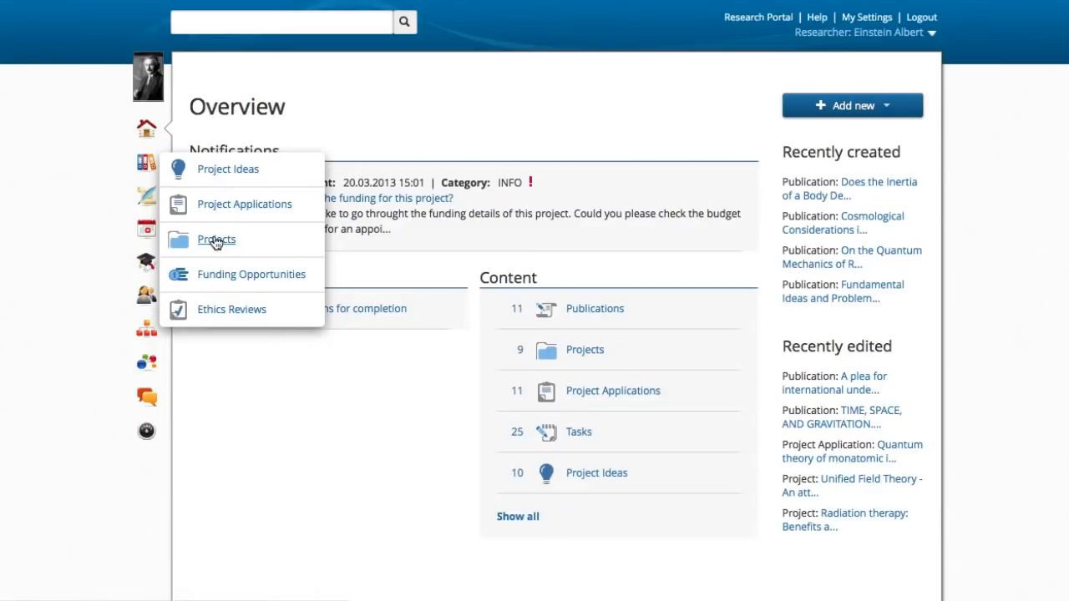
click(215, 239)
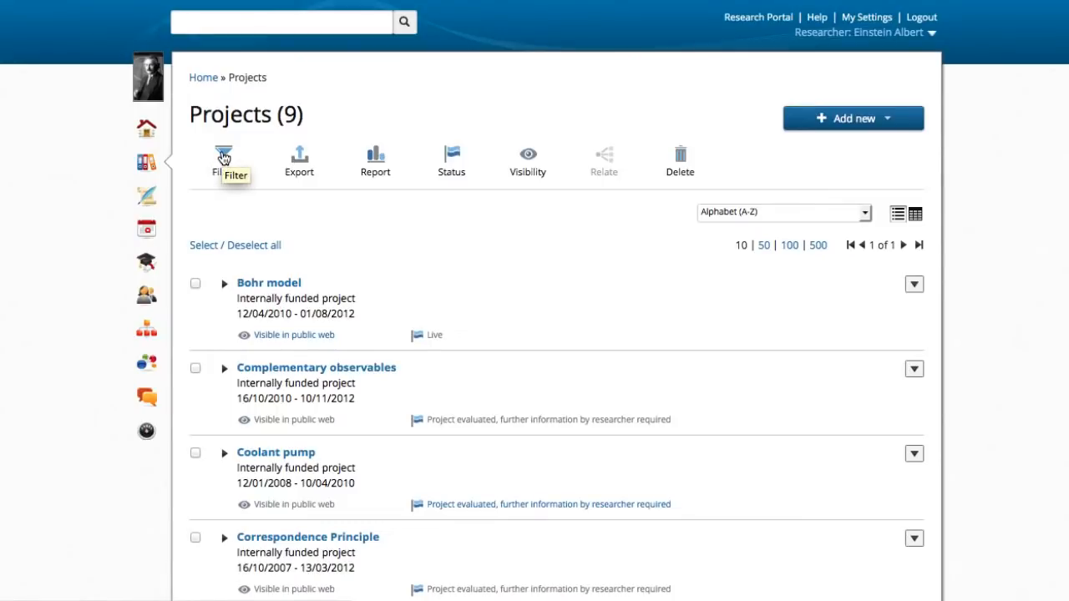
click(223, 159)
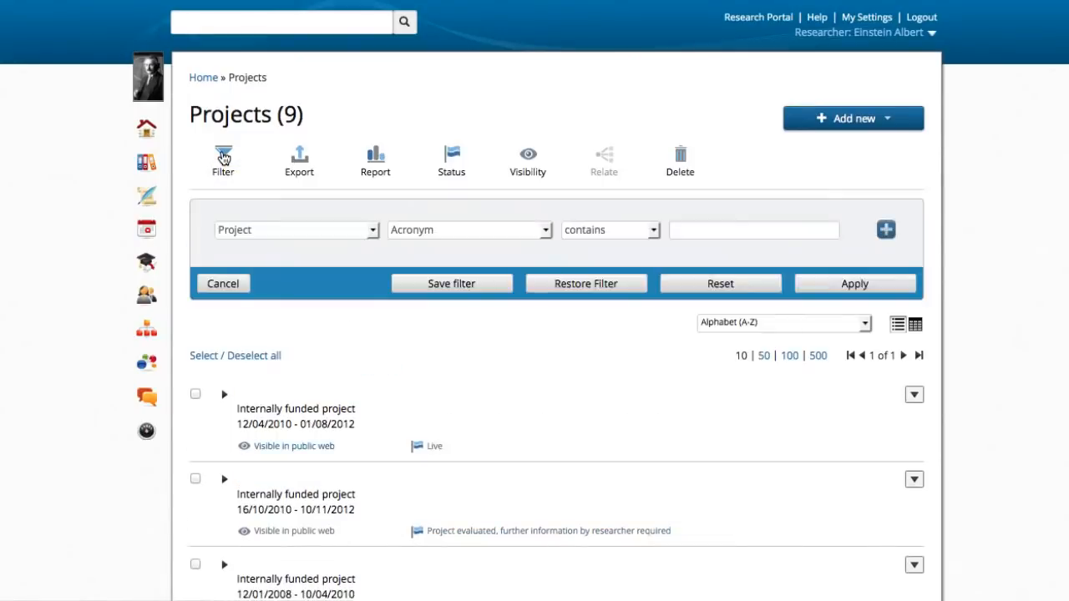
click(439, 229)
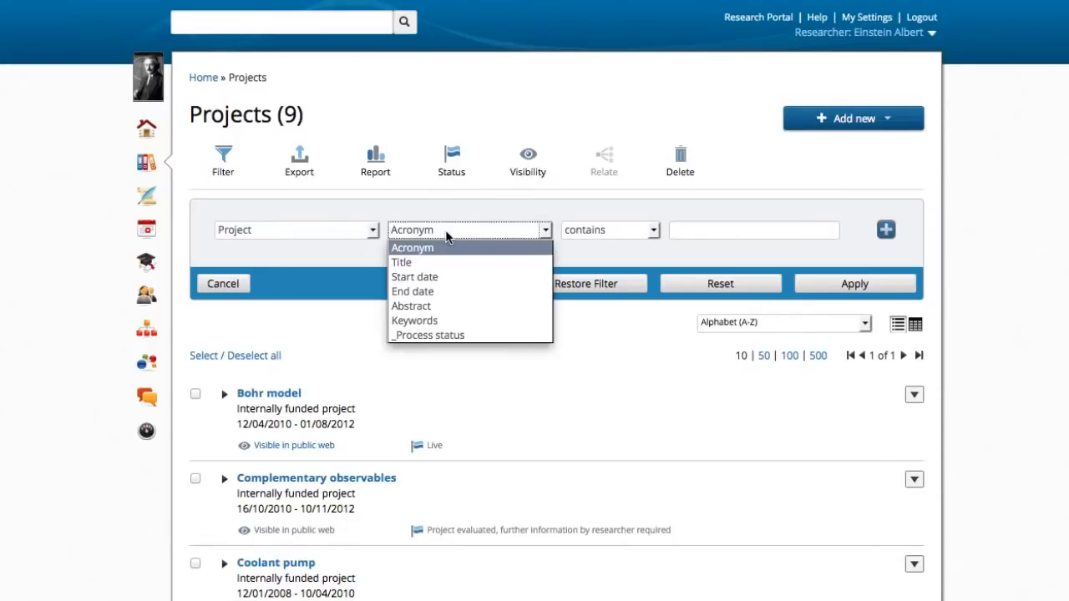
click(436, 276)
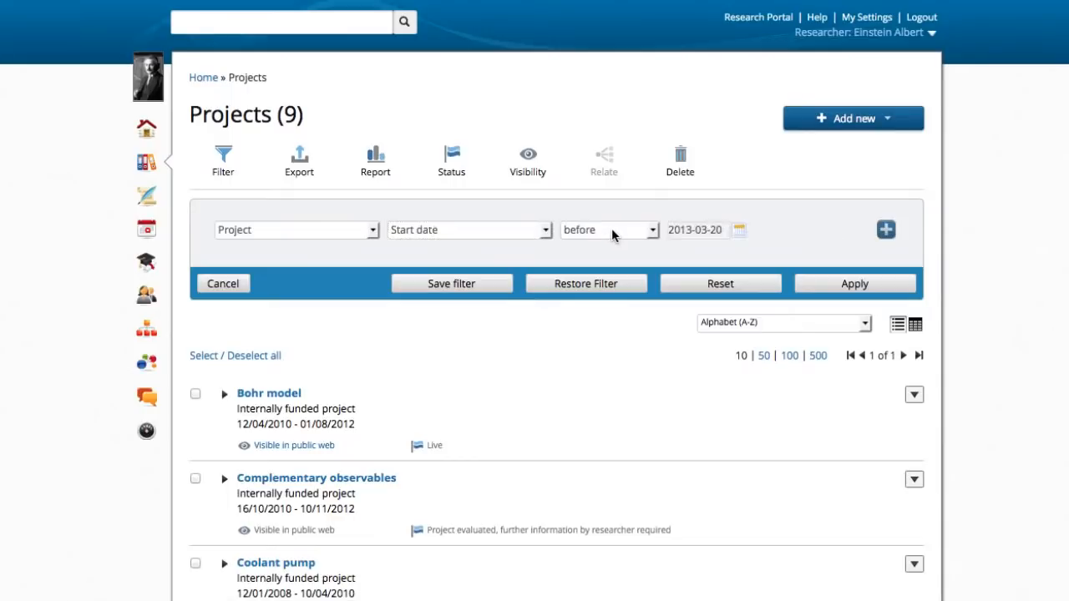
click(614, 232)
click(600, 275)
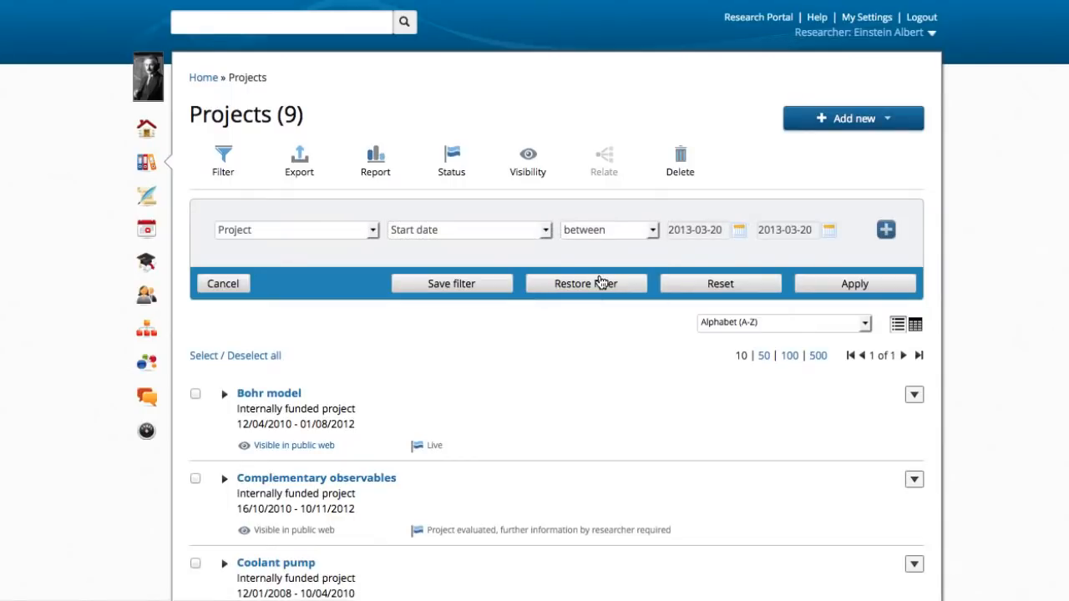
Step: Set the beginning of the filter's start date range to 2009-03-02
click(739, 231)
click(742, 255)
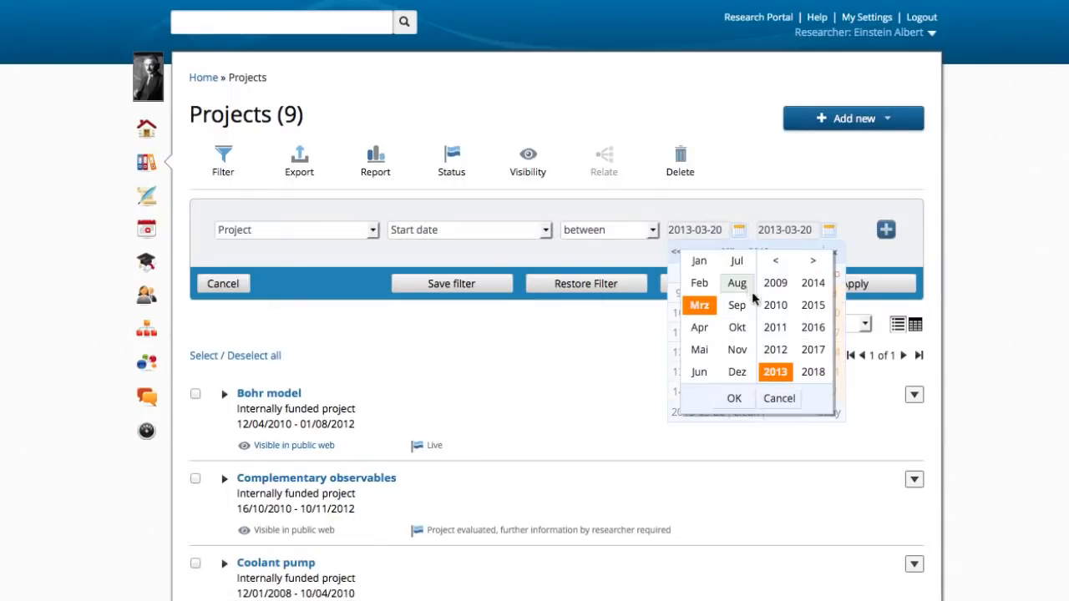
click(775, 282)
click(741, 401)
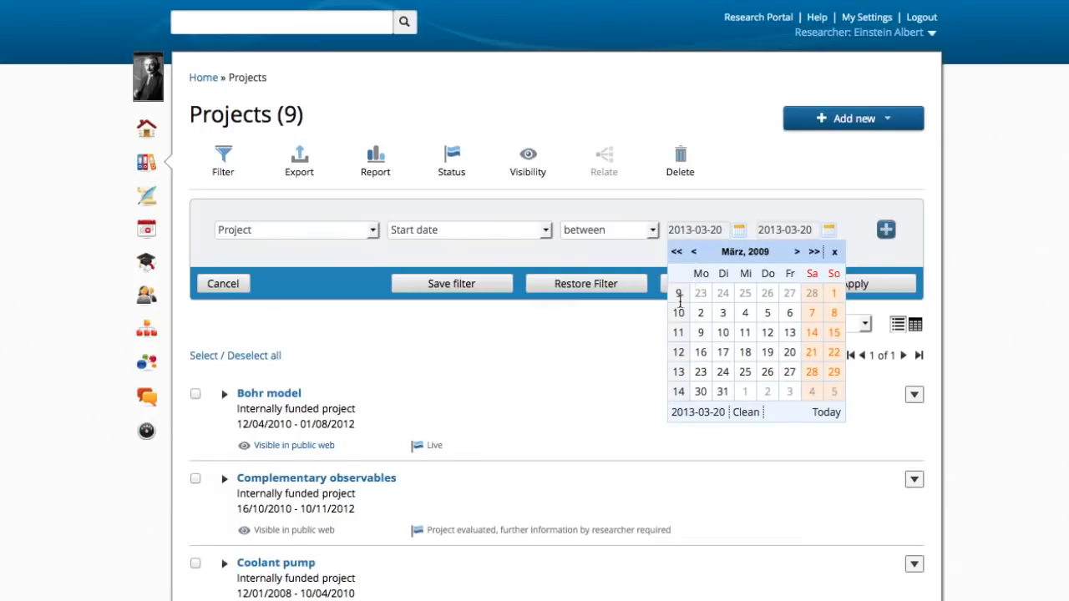
click(702, 315)
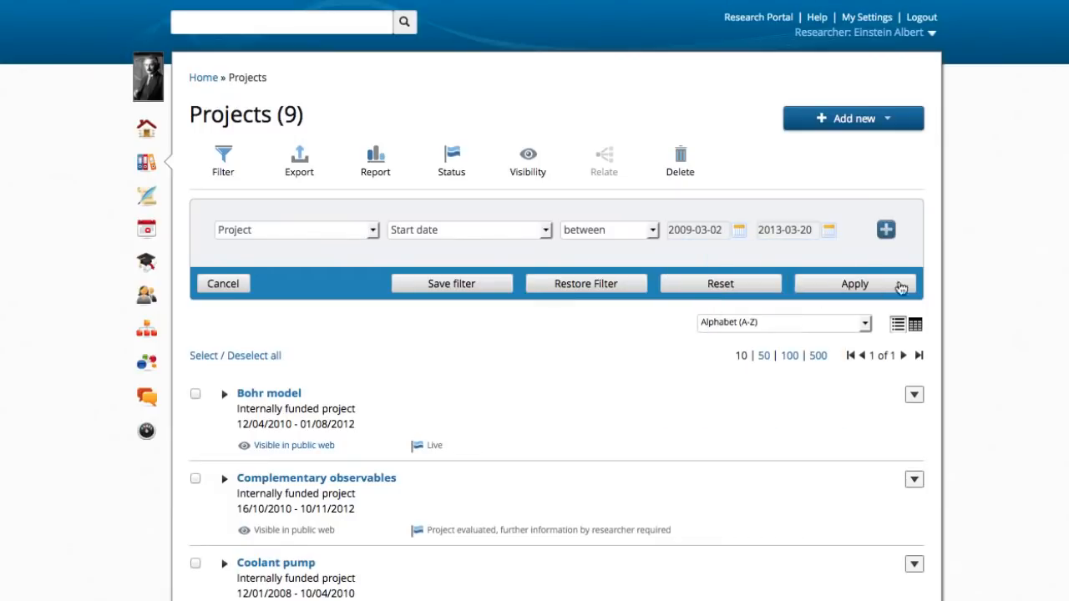
Step: Add a second filter condition for titles containing "bohr", apply the filter and expand the Bohr model project
click(885, 231)
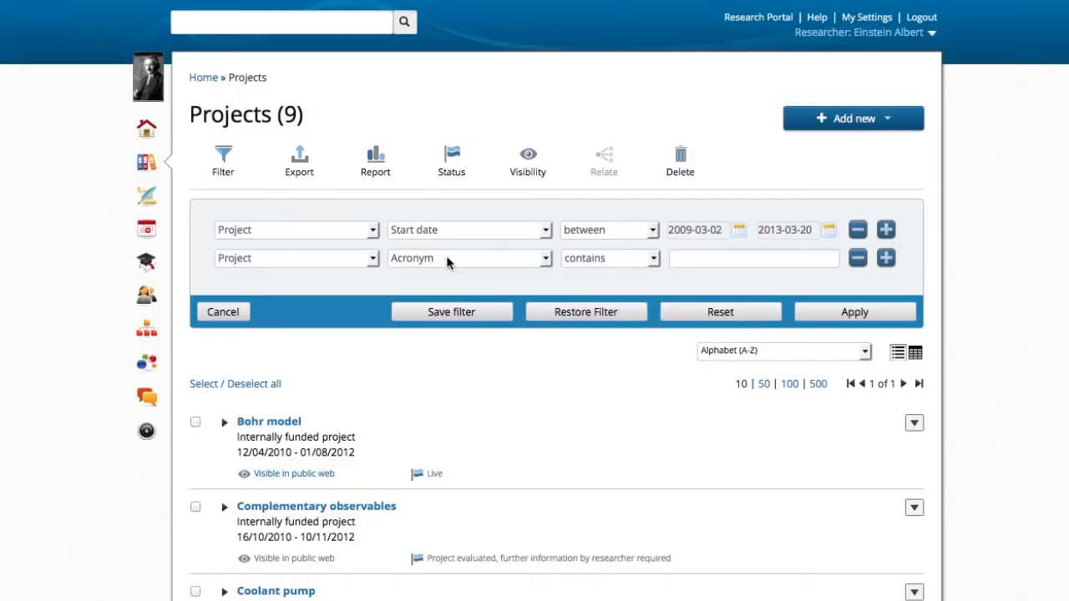
click(447, 262)
click(438, 290)
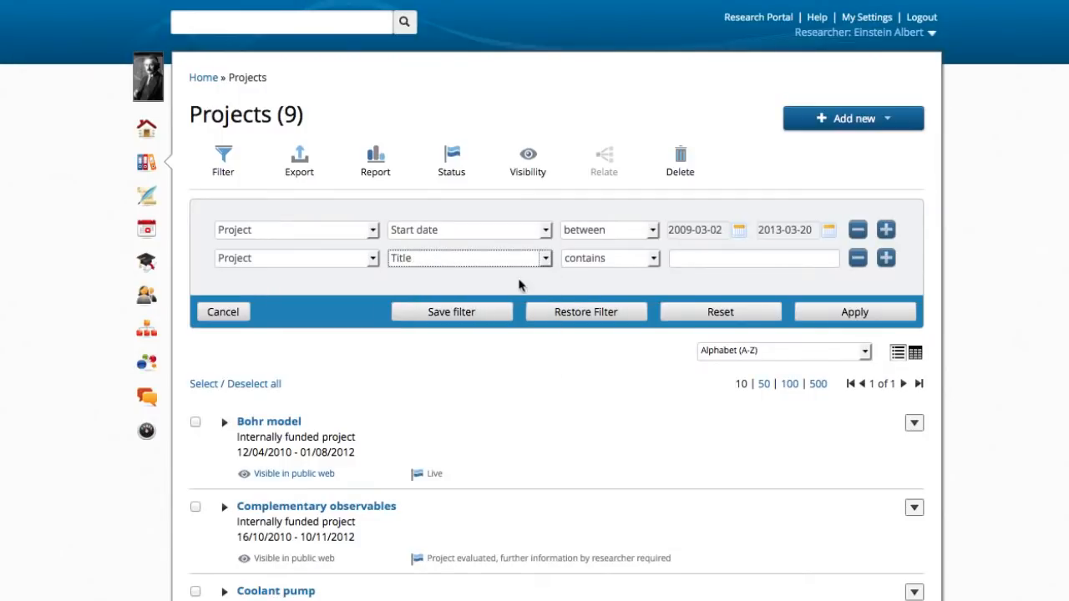
click(767, 260)
text(b)
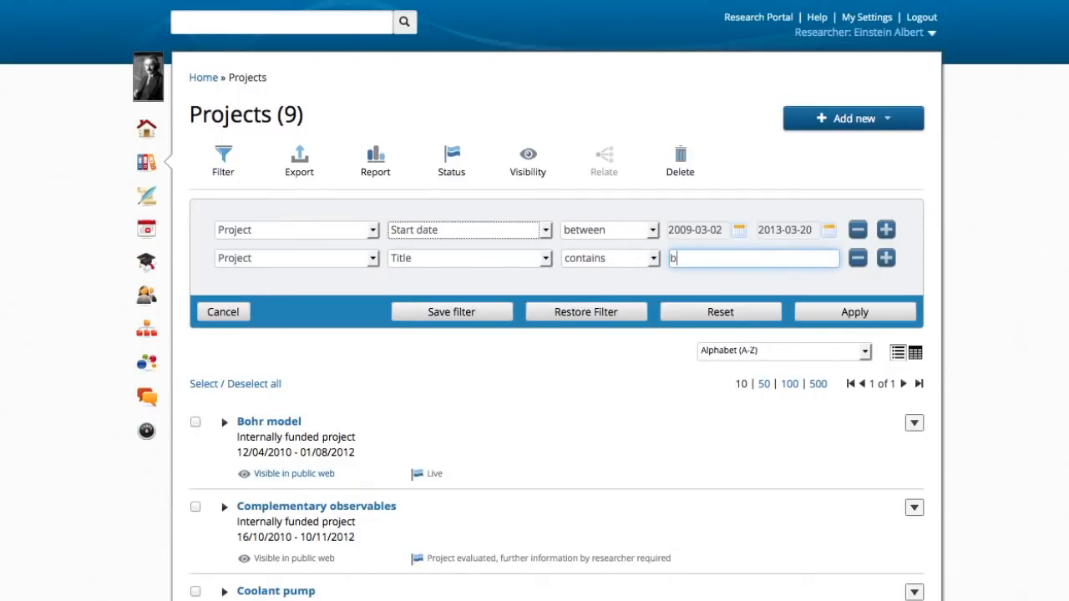
text(ohr)
click(855, 316)
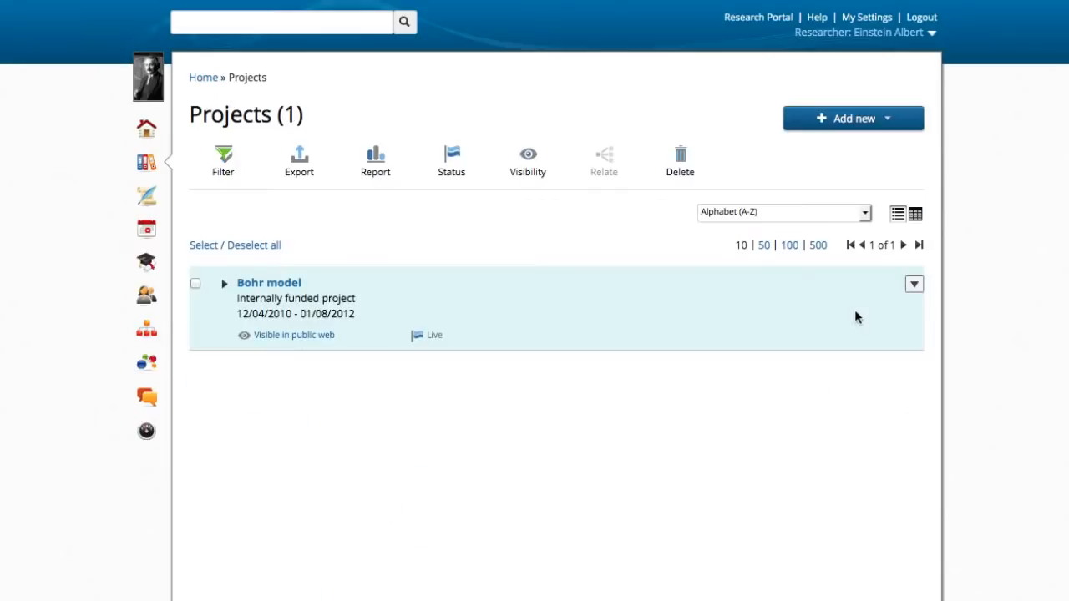
click(224, 287)
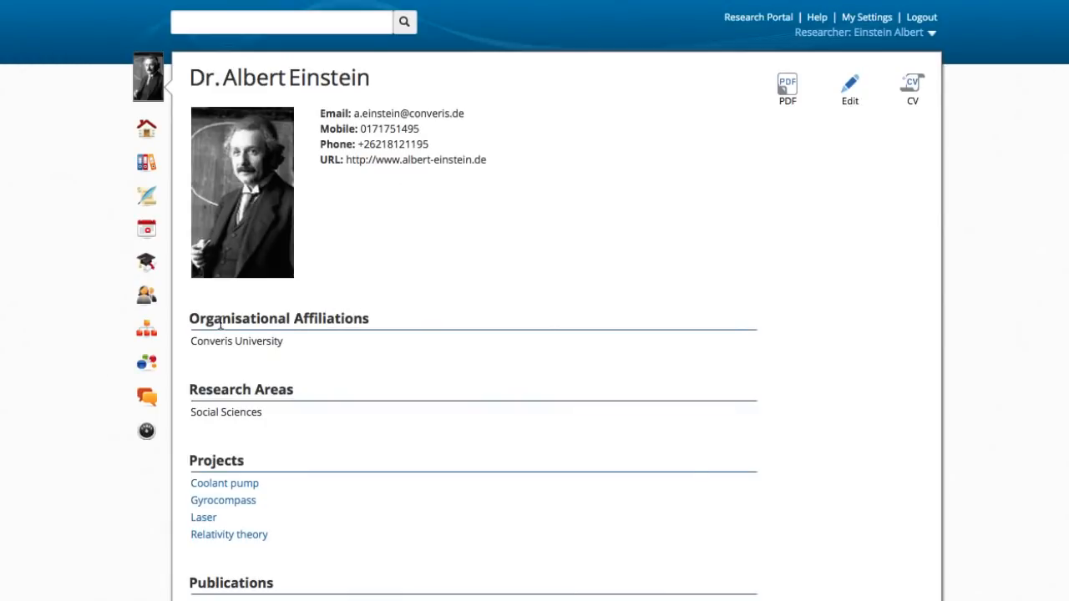
Step: Review the researcher's profile page down to the publications and examine the details of the linked Gyrocompass project
scroll(269, 360, down, 2)
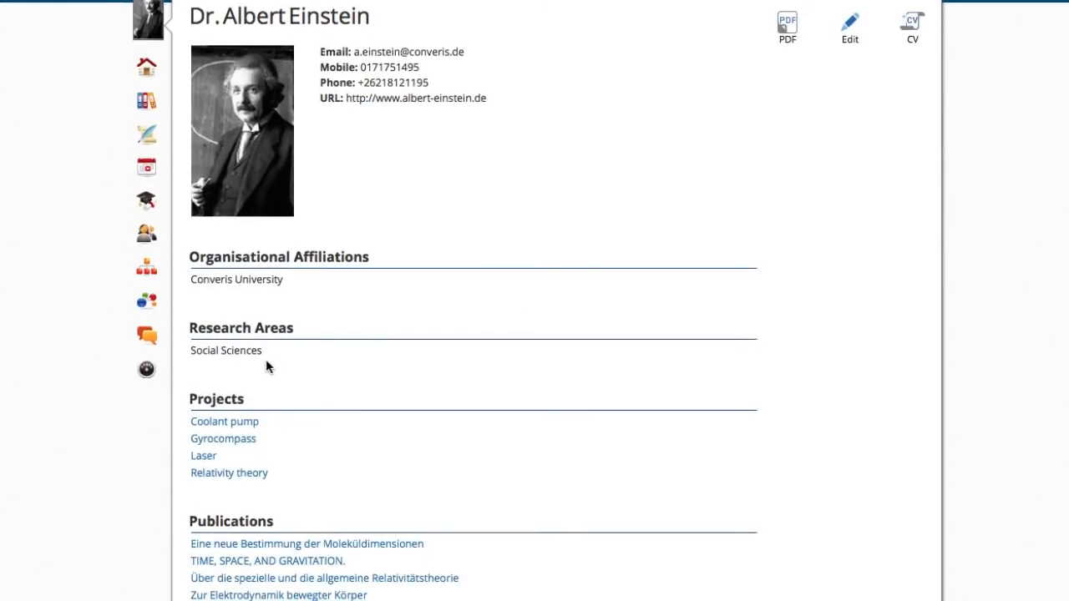
scroll(267, 363, down, 2)
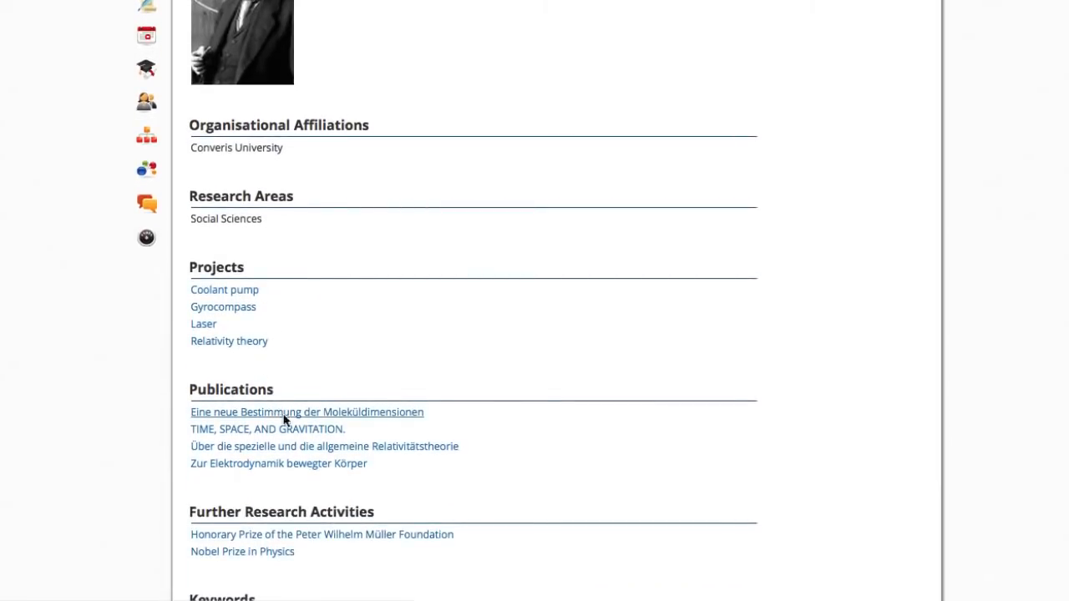
click(223, 307)
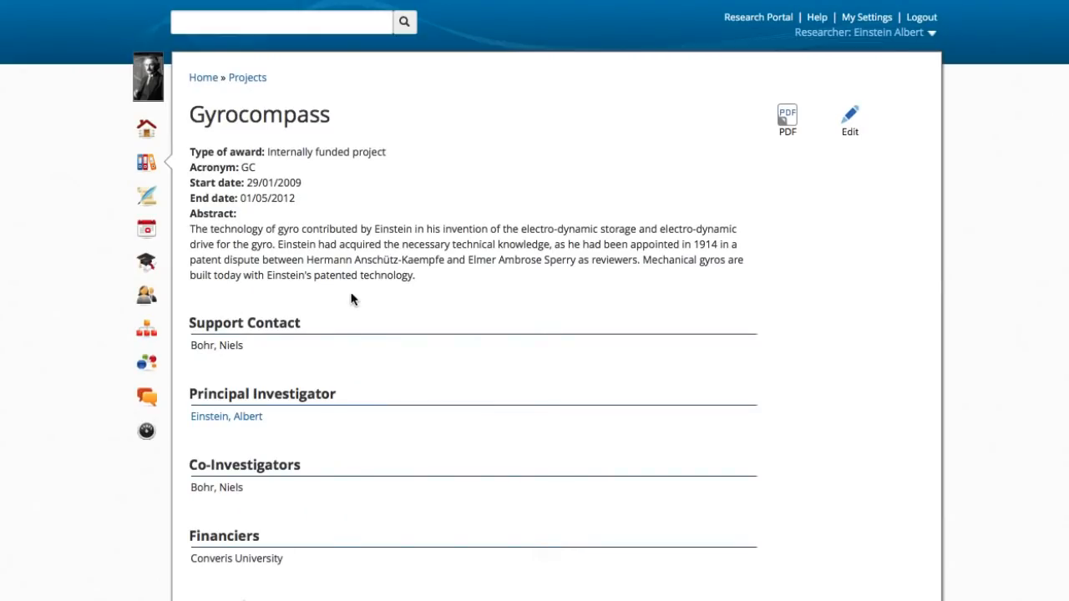
scroll(369, 306, down, 5)
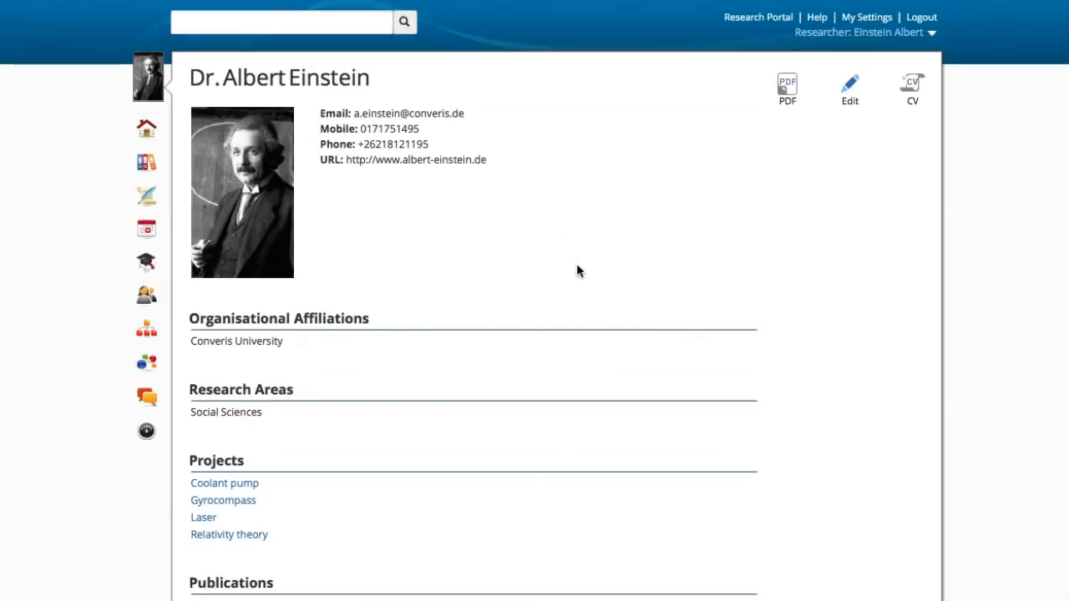
Step: Generate the researcher's CV in Acrobat / PDF format with the CV template and all content, and open report.pdf in Adobe Reader
click(914, 91)
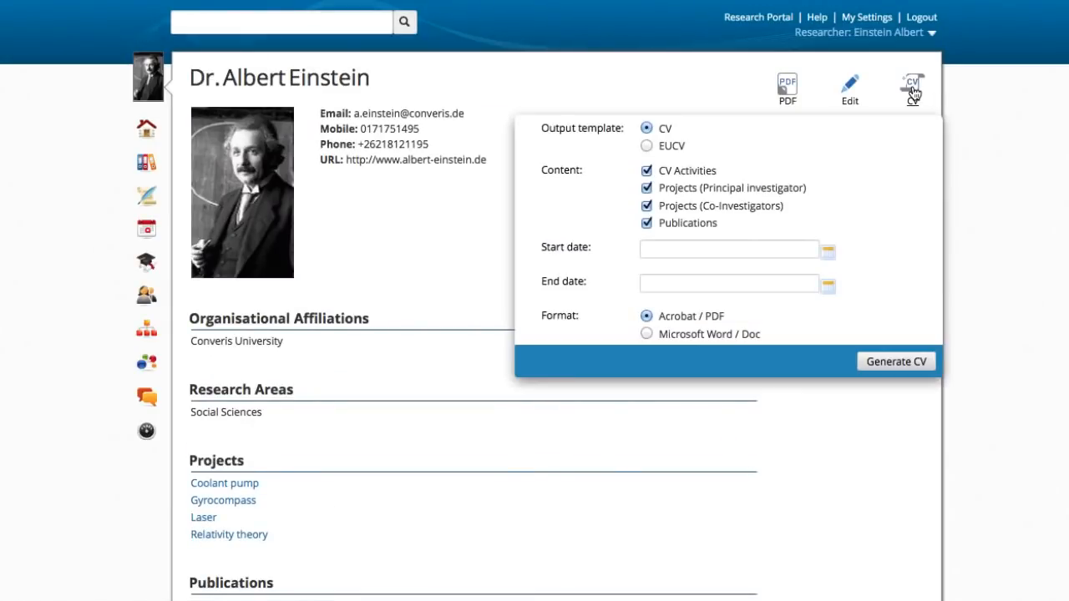
click(891, 364)
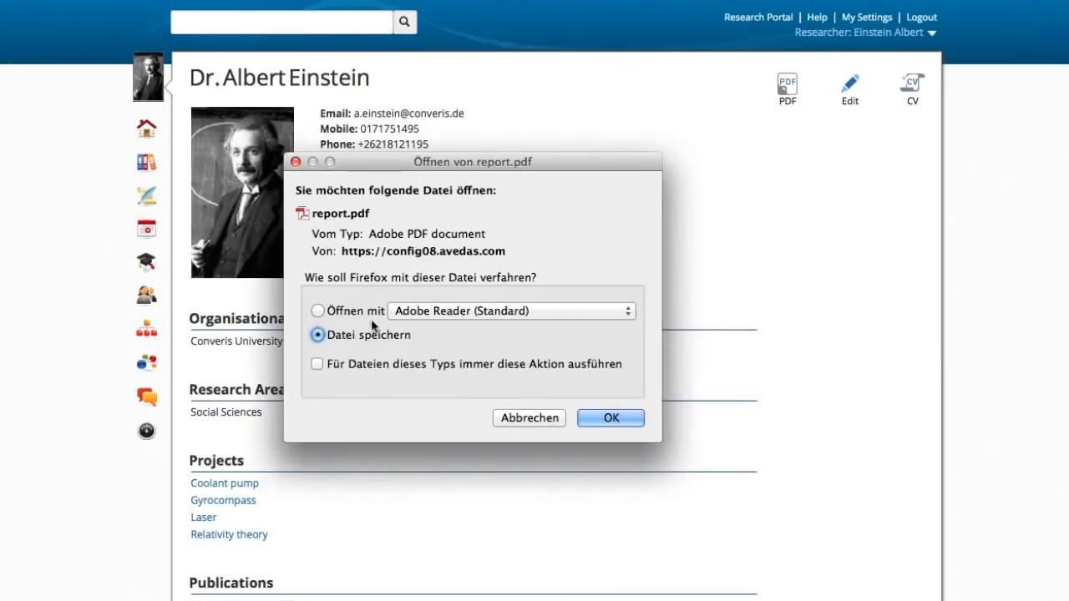
click(613, 420)
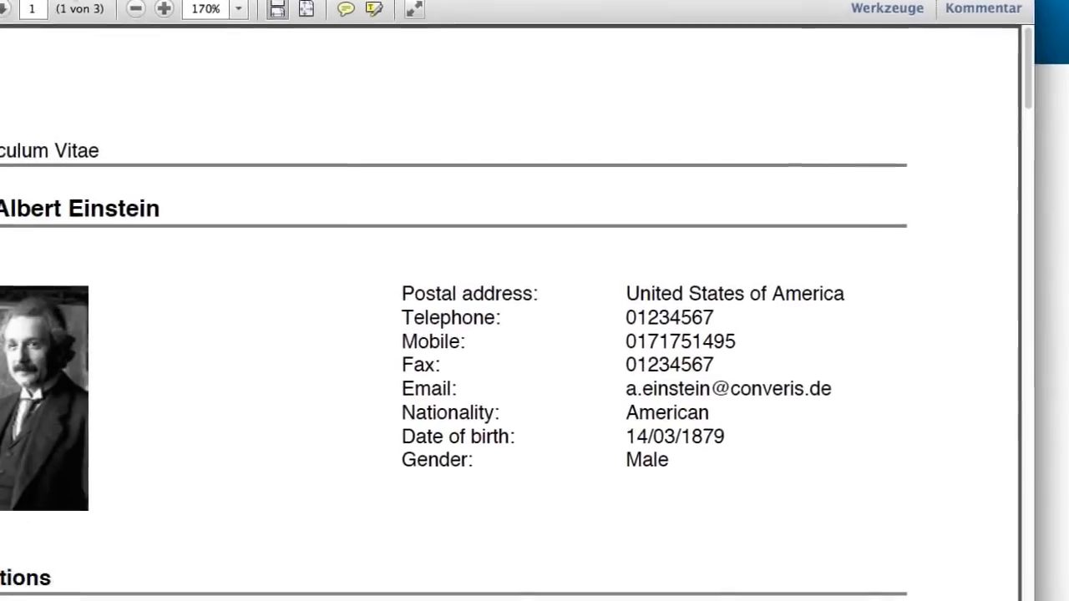
Step: Zoom out of the generated CV to view the layout of its first page
click(135, 8)
click(135, 8)
click(135, 8)
click(136, 8)
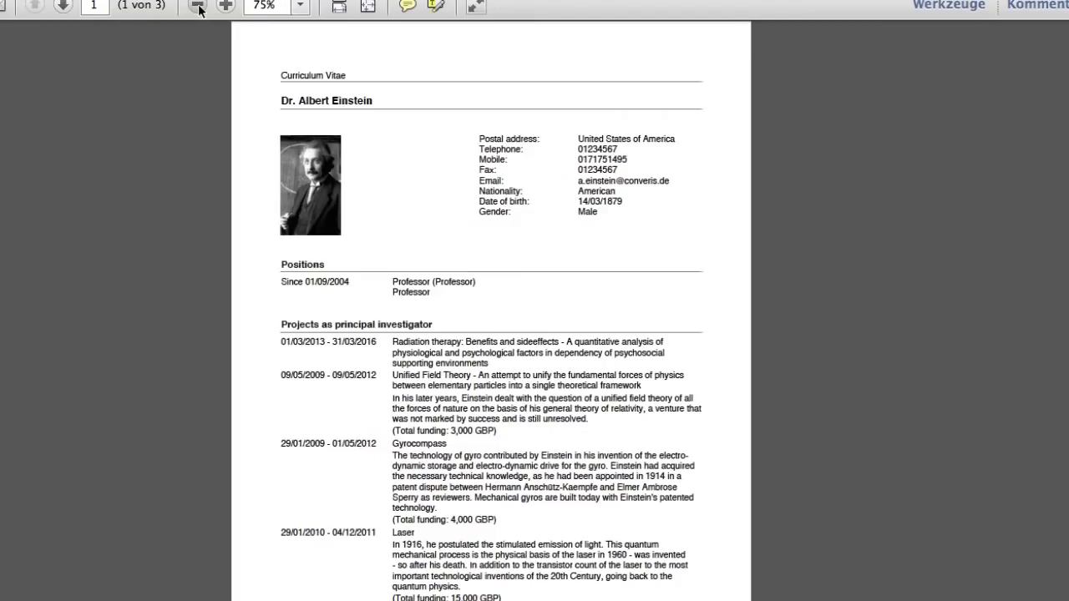
click(199, 8)
click(198, 8)
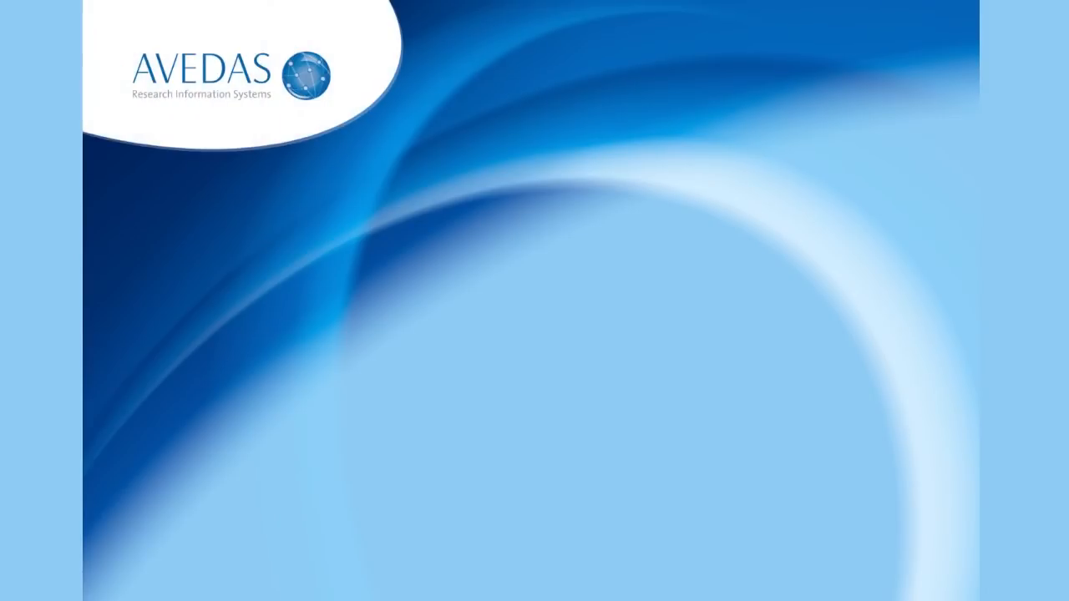